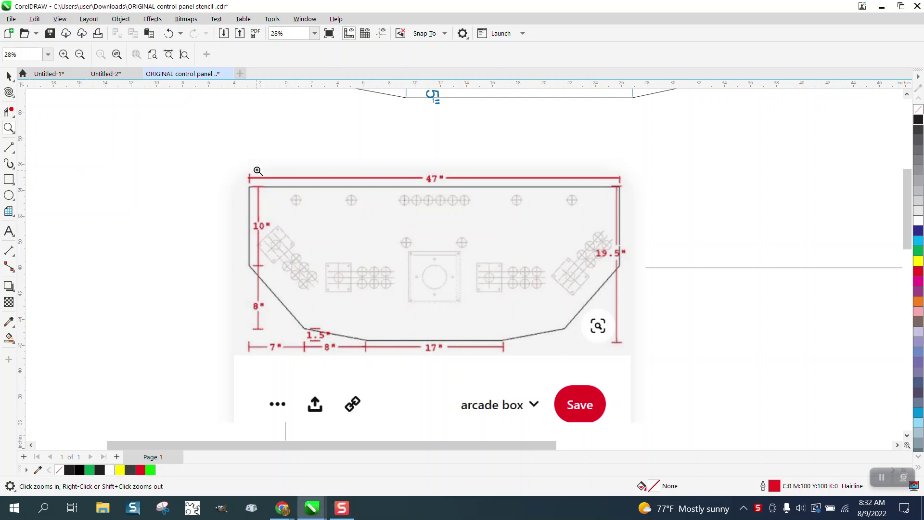
Zoom in and out to inspect the reference dimension drawing and the existing outline
left_click_drag(241, 166, 633, 360)
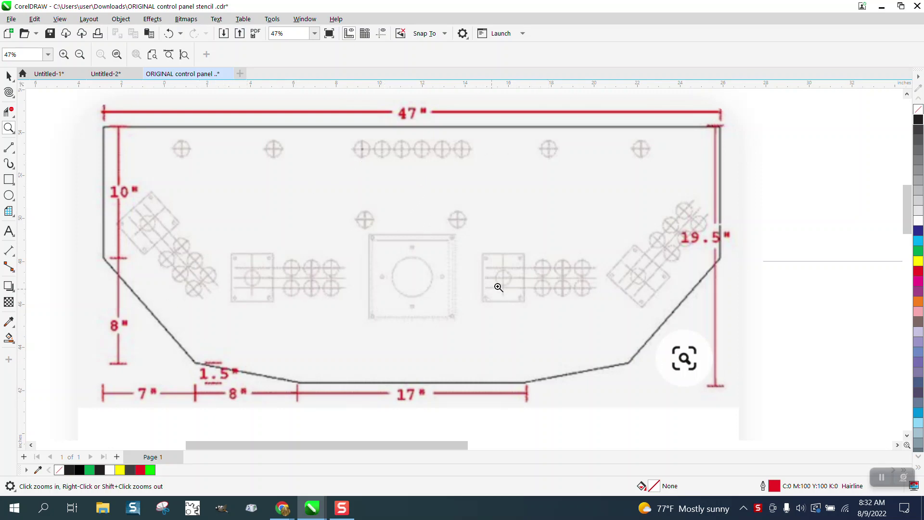
right_click(210, 214)
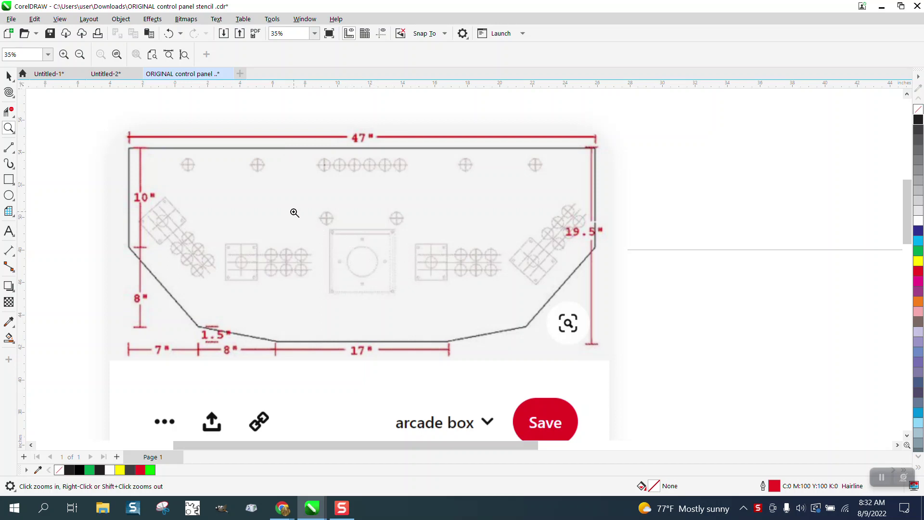
scroll(292, 210, "down", 1)
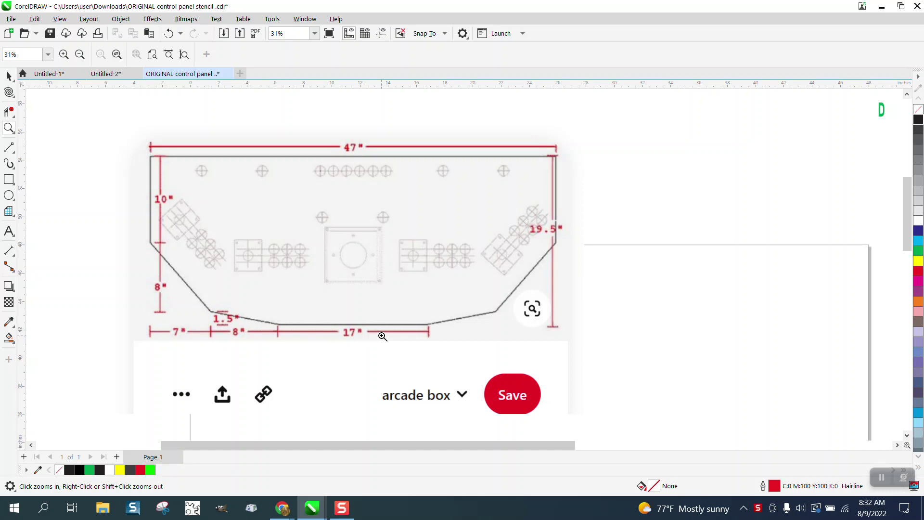
scroll(280, 241, "down", 1)
scroll(279, 234, "down", 1)
scroll(296, 232, "down", 1)
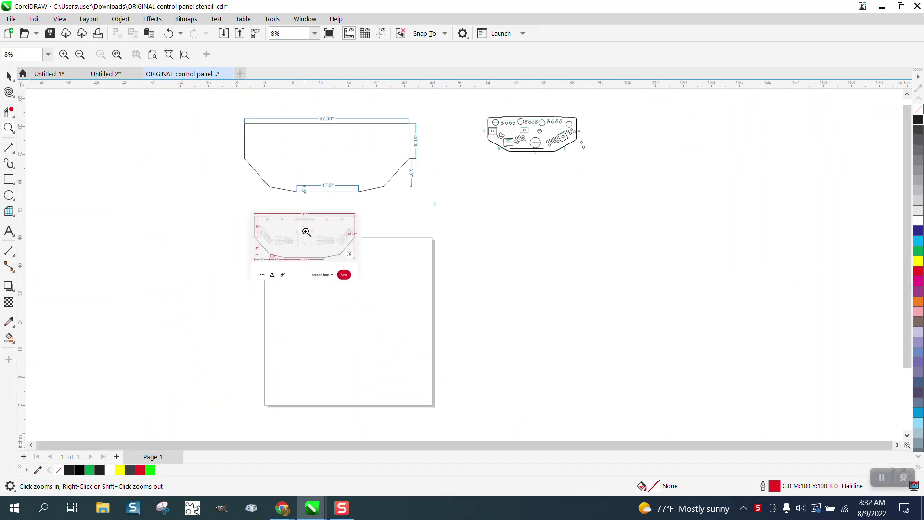
left_click_drag(248, 132, 429, 205)
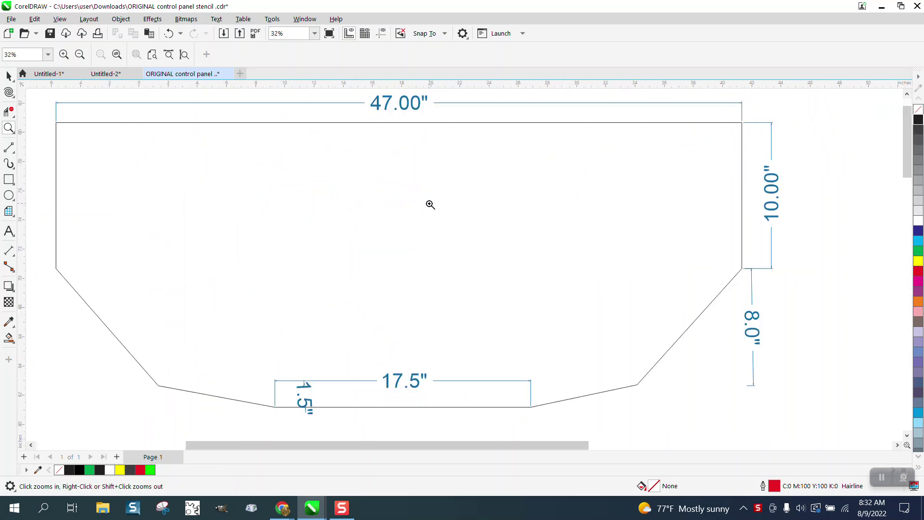
scroll(400, 194, "down", 1)
scroll(389, 189, "down", 1)
scroll(389, 189, "down", 1)
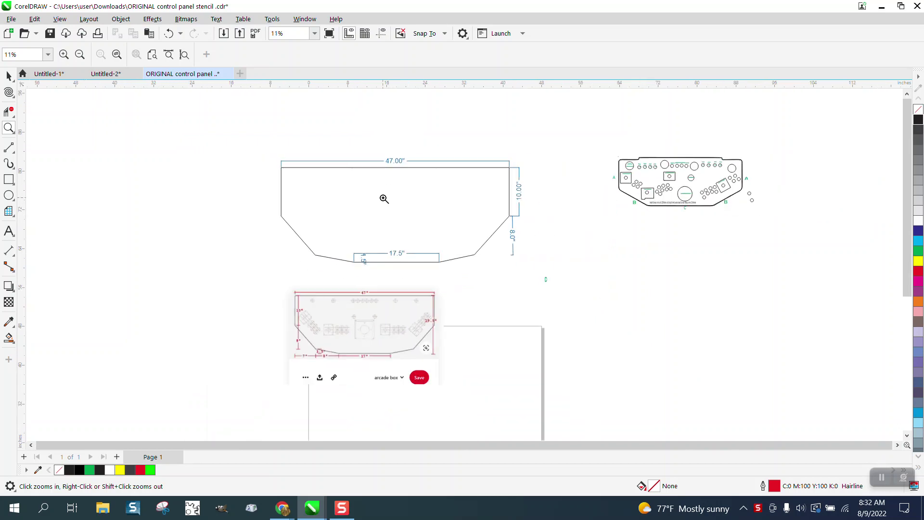
Move the reference picture left off the page, deselect it, and zoom in on it
left_click(10, 76)
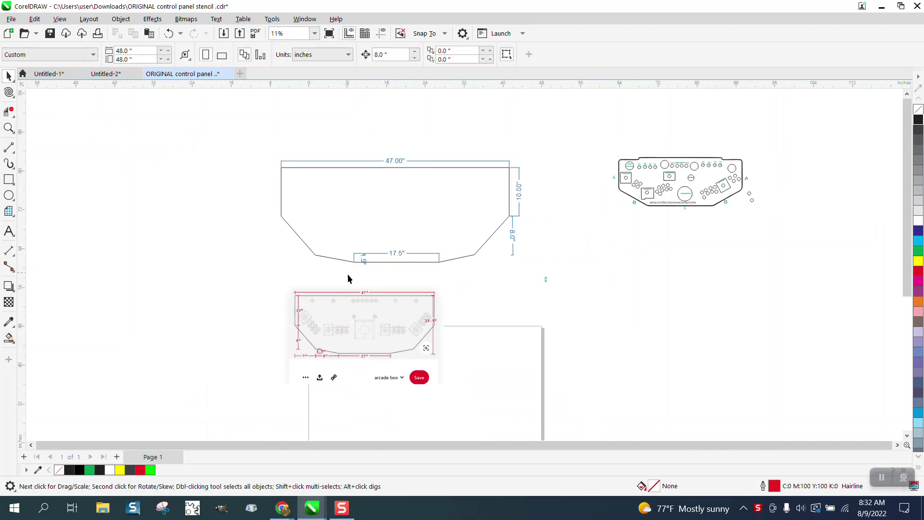
left_click_drag(389, 316, 212, 249)
left_click(442, 362)
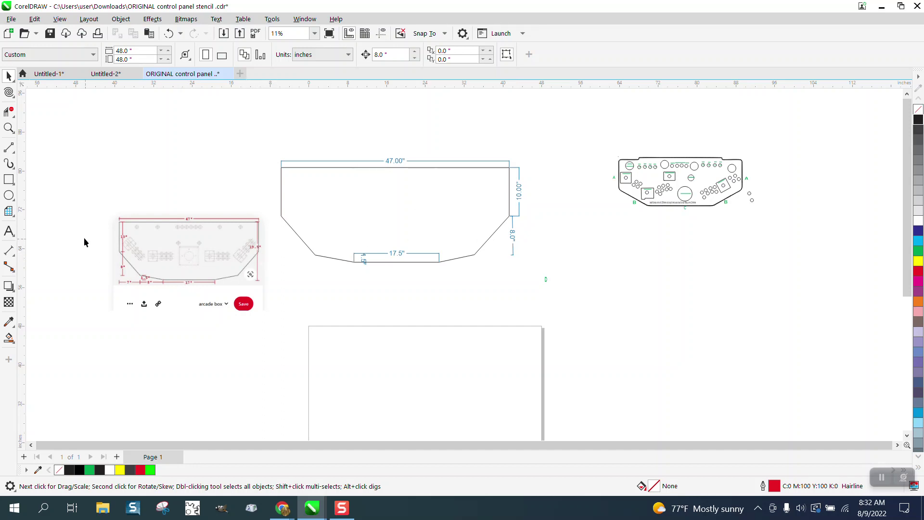
left_click(9, 128)
left_click_drag(227, 216, 338, 292)
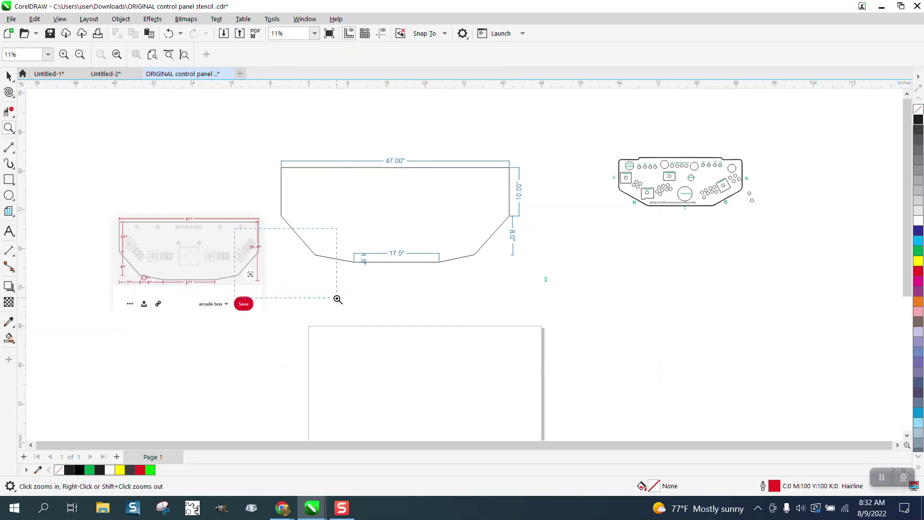
scroll(337, 292, "down", 3)
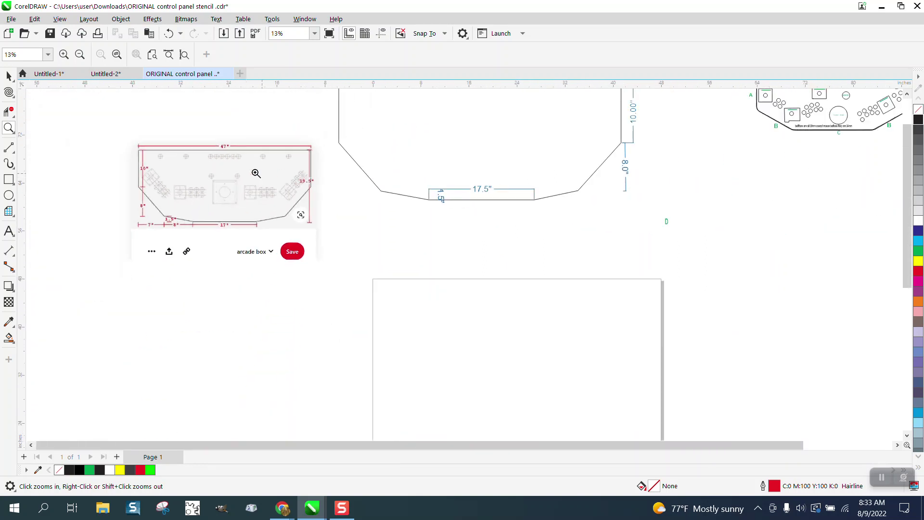
Draw a rectangle on the page and size it to 47 by 19.65 inches
left_click(8, 164)
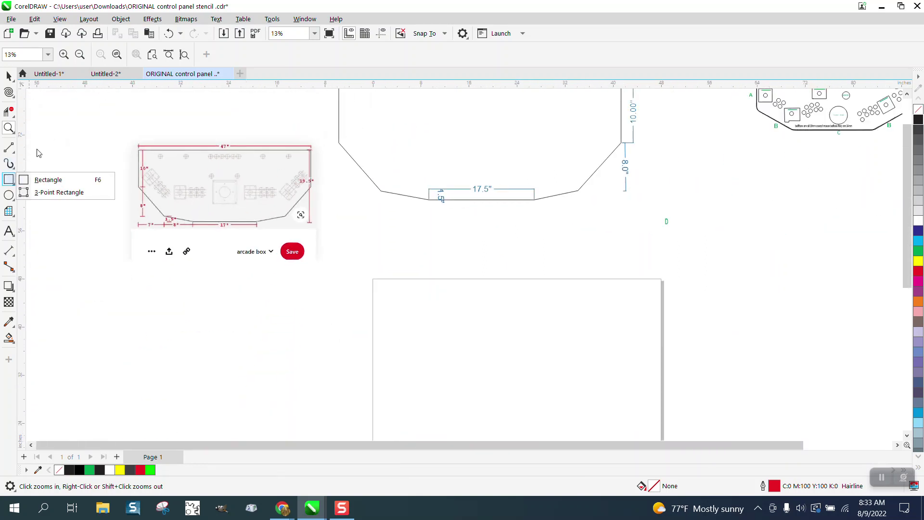
left_click(40, 180)
left_click_drag(359, 305, 632, 398)
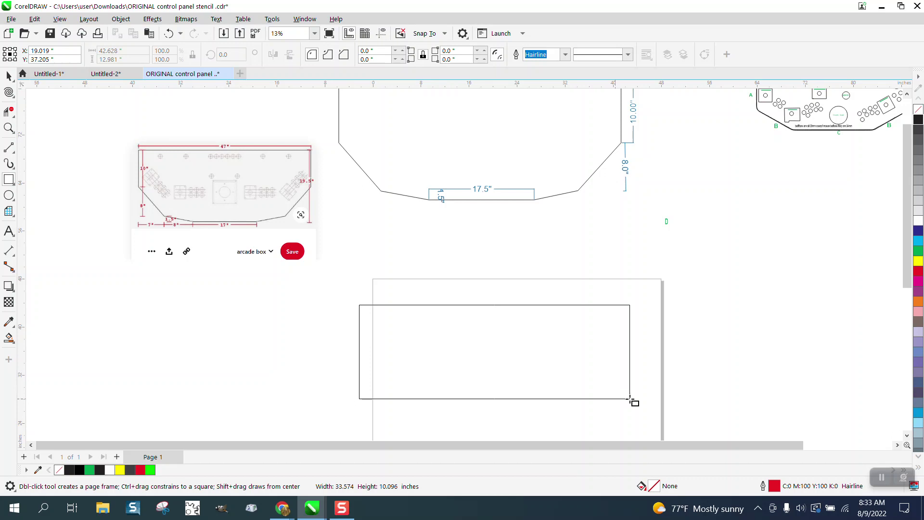
mouse_move(124, 50)
left_mouse_down()
mouse_move(89, 59)
mouse_move(100, 62)
left_mouse_up()
type("471.9")
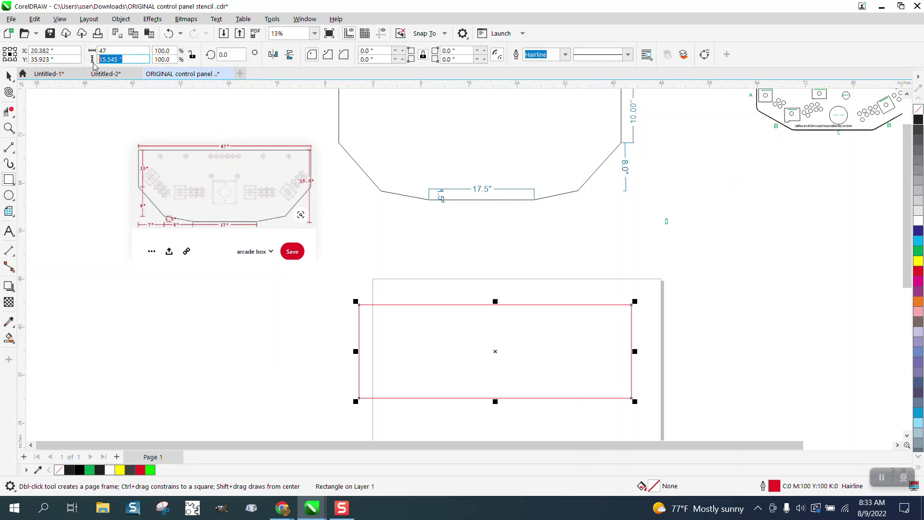
type("5")
key("Return")
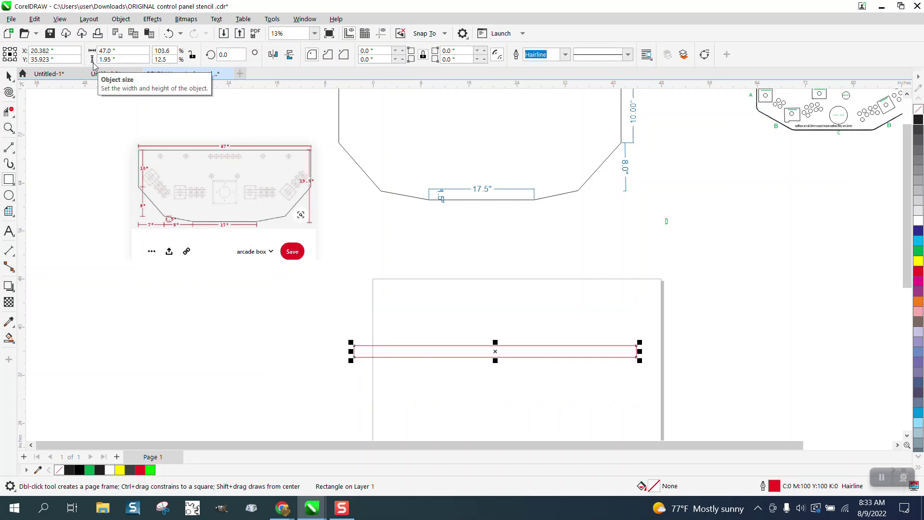
left_click_drag(119, 61, 100, 62)
type("1")
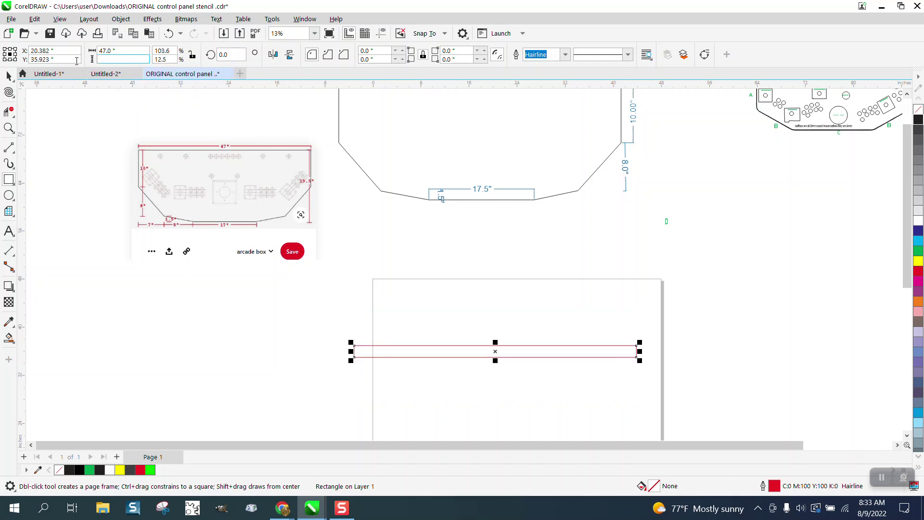
type("9.65")
key("Return")
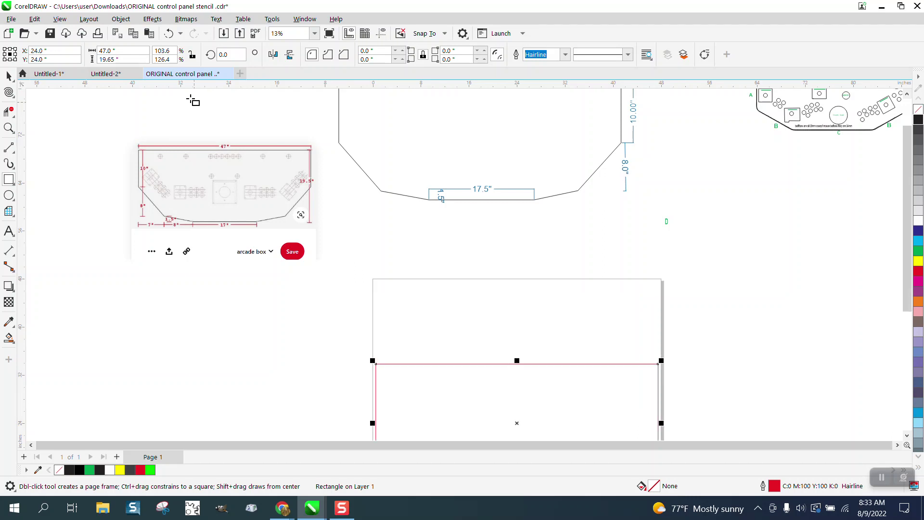
scroll(192, 99, "down", 1)
Move the reference picture down beside the page and zoom in on both
left_click(8, 78)
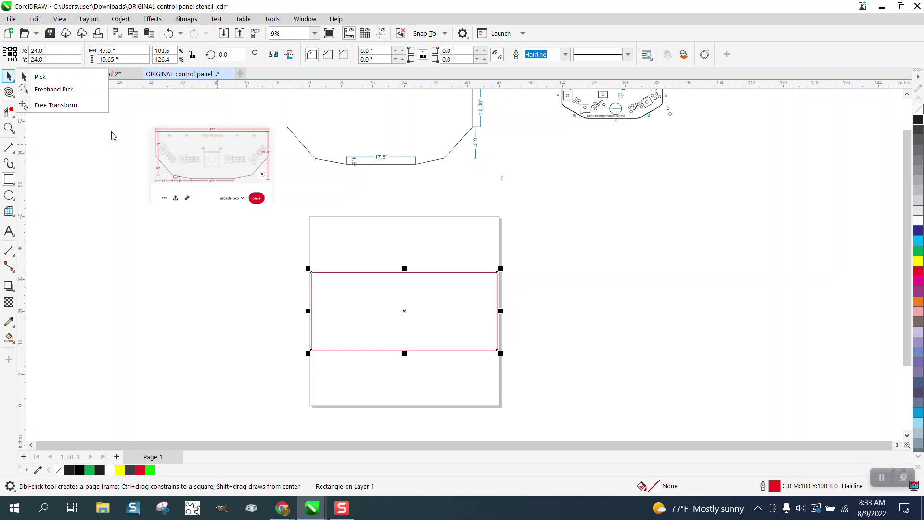
left_click(50, 78)
left_click_drag(213, 157, 229, 315)
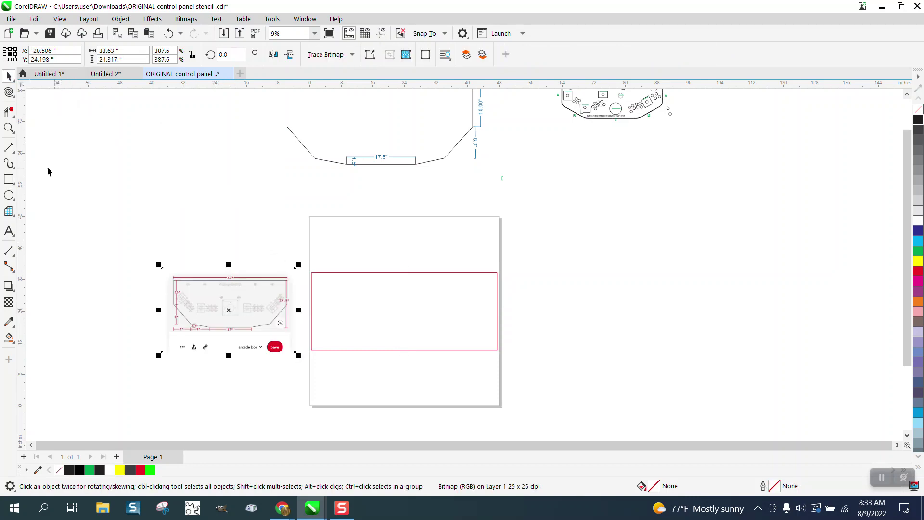
left_click(9, 129)
left_click_drag(155, 244, 554, 392)
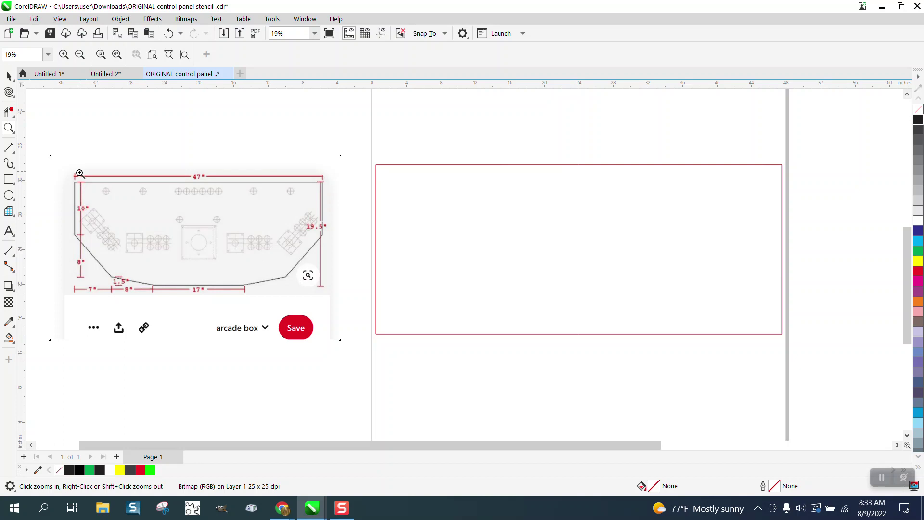
Draw a second rectangle, size it 17 by 19.5 inches, and centre it on the page
left_click(9, 180)
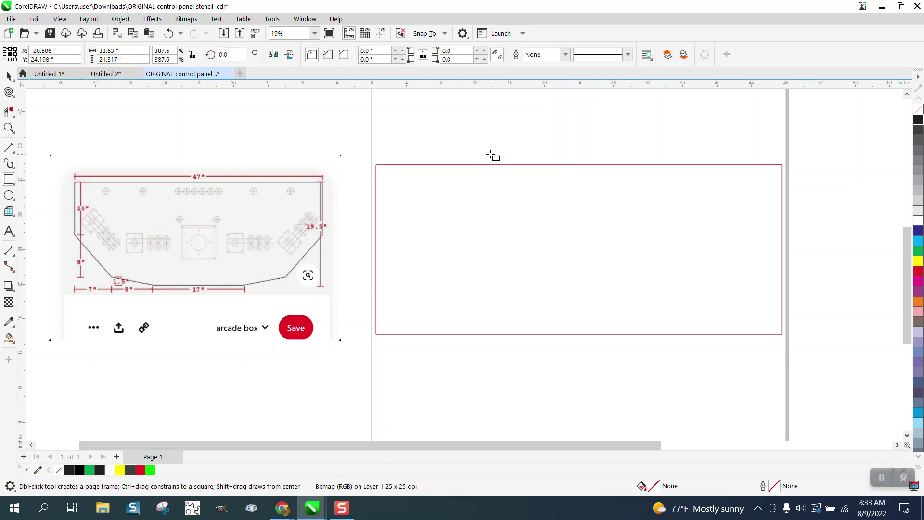
left_click_drag(490, 146, 661, 356)
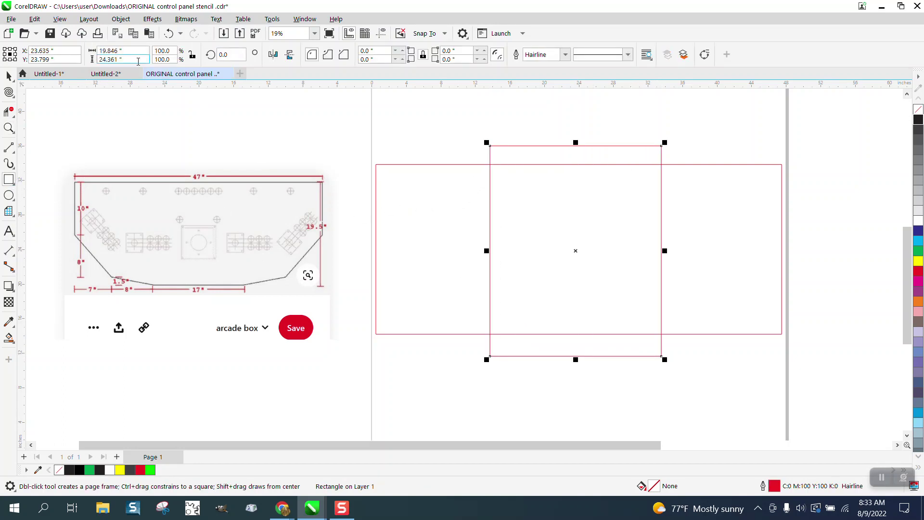
left_click_drag(138, 60, 94, 60)
type("19.5")
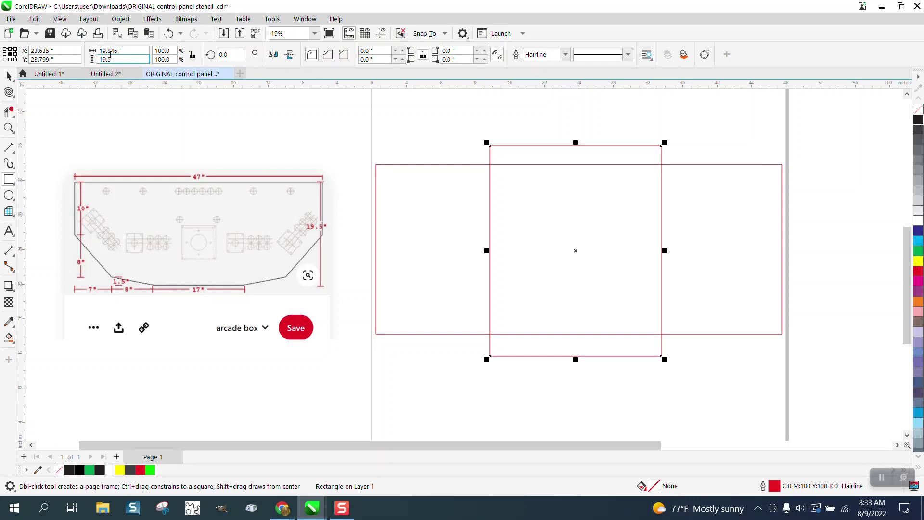
left_click_drag(137, 50, 79, 50)
type("17")
key("Return")
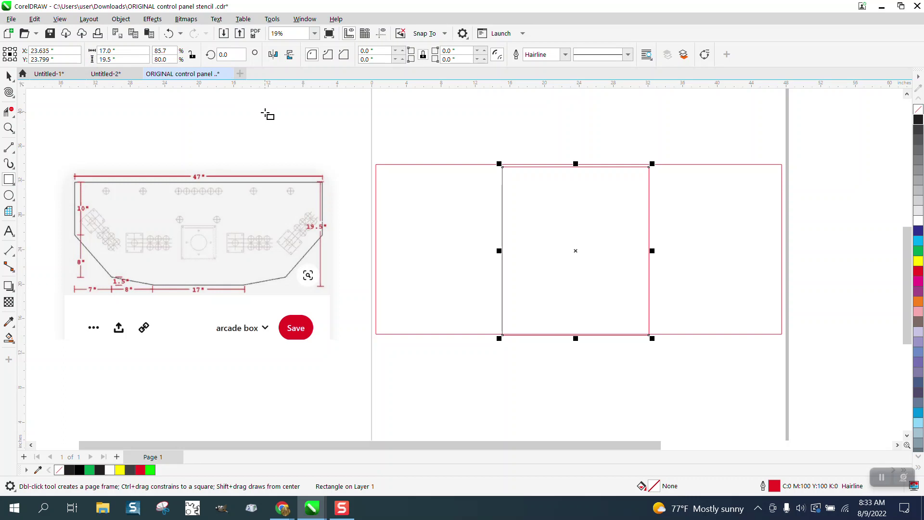
key("p")
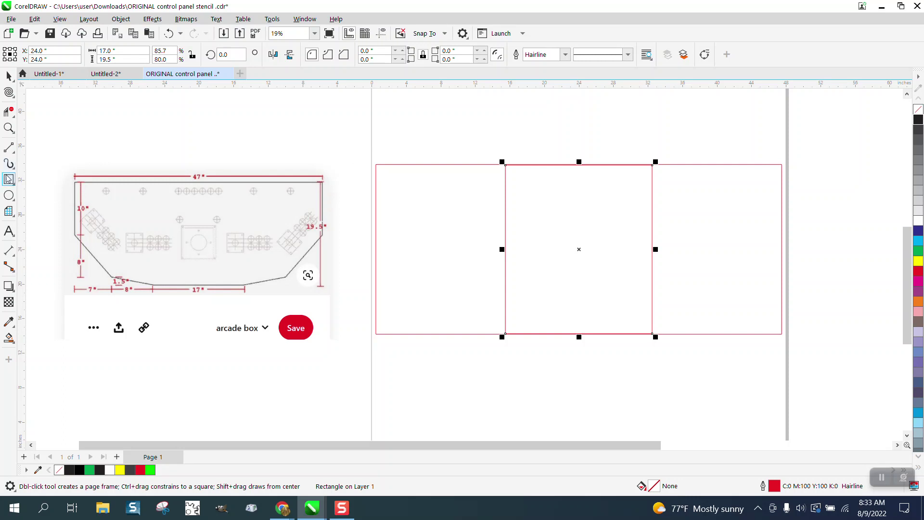
Draw a 10-inch-tall strip rectangle from the large rectangle's top-left corner
left_click_drag(375, 168, 783, 232)
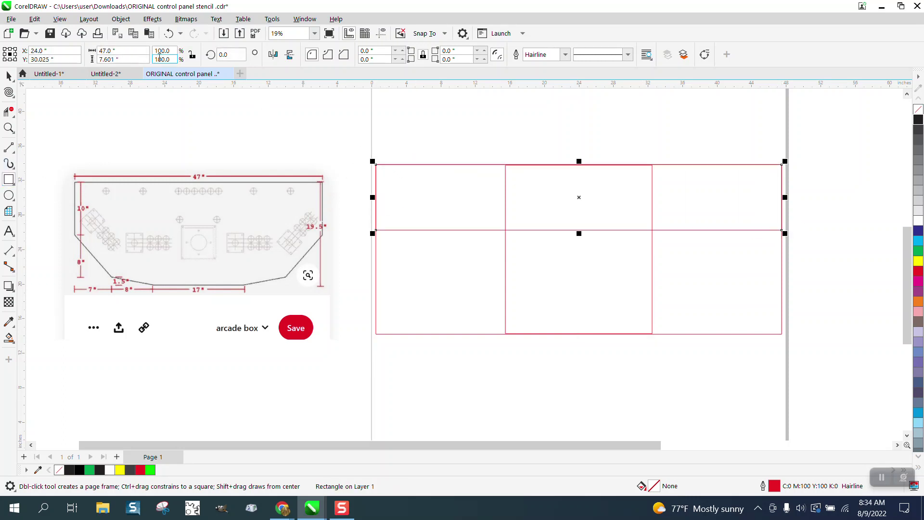
left_click(109, 59)
type("10")
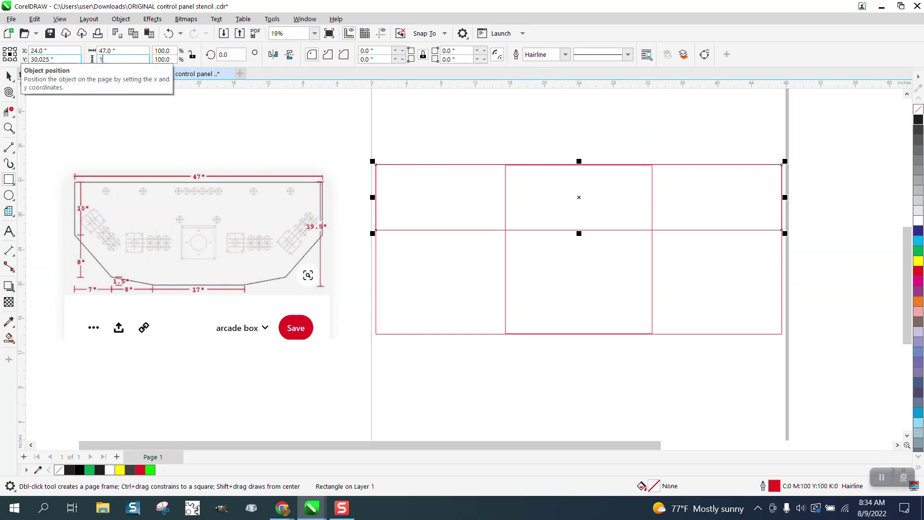
type("0.0 \"")
key("Return")
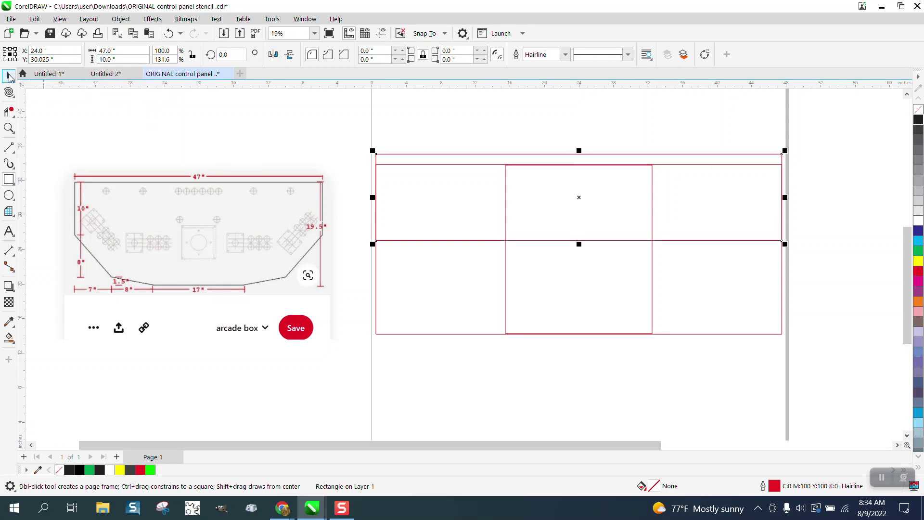
Select all three construction rectangles and align their vertical centres (E)
left_click(8, 75)
mouse_move(348, 123)
left_mouse_down()
mouse_move(871, 408)
mouse_move(786, 372)
left_mouse_up()
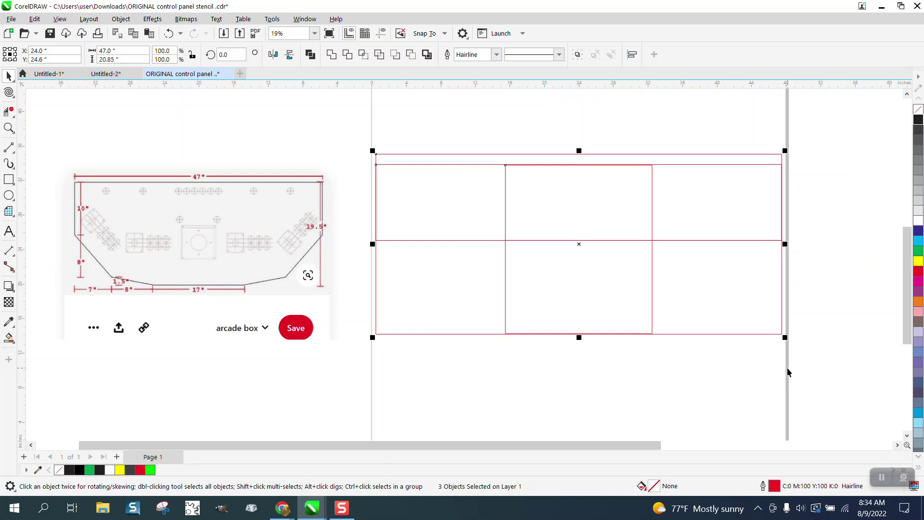
key("e")
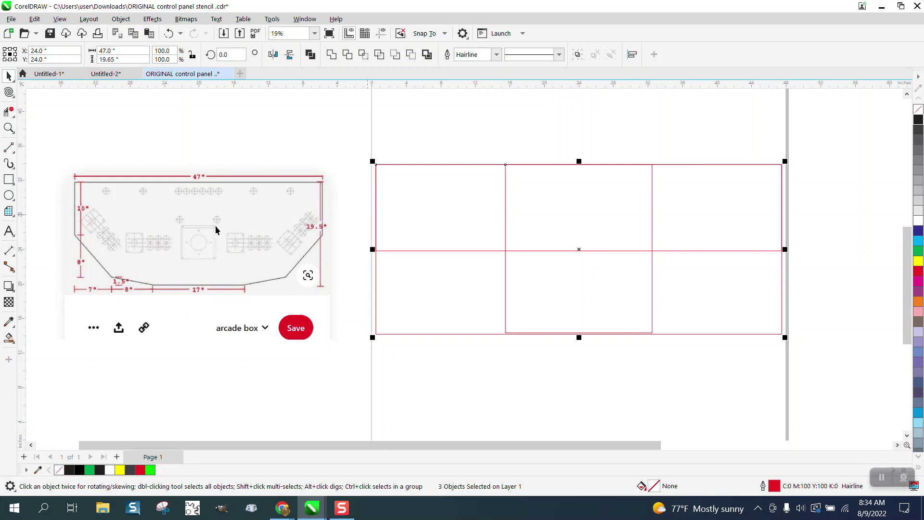
Show guidelines and delete the upper and lower horizontal guidelines
left_click(383, 34)
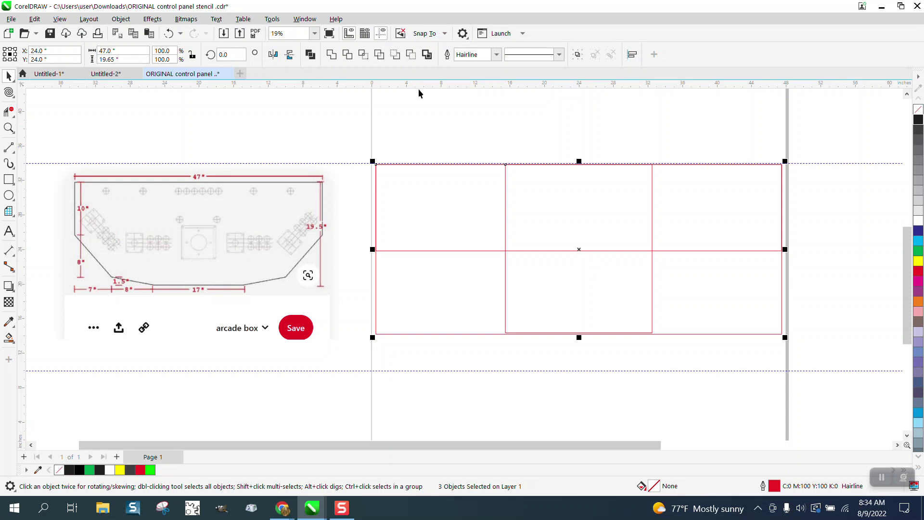
left_click(356, 163)
key("Delete")
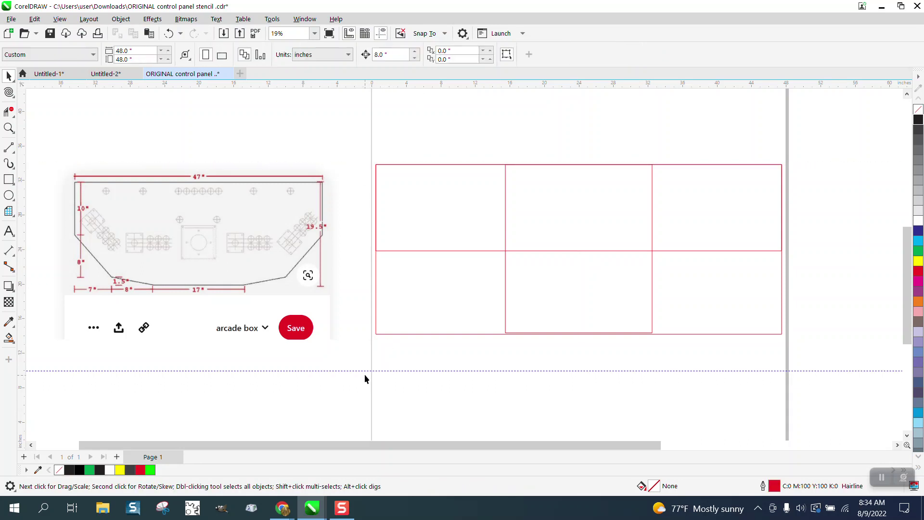
left_click(363, 371)
key("Delete")
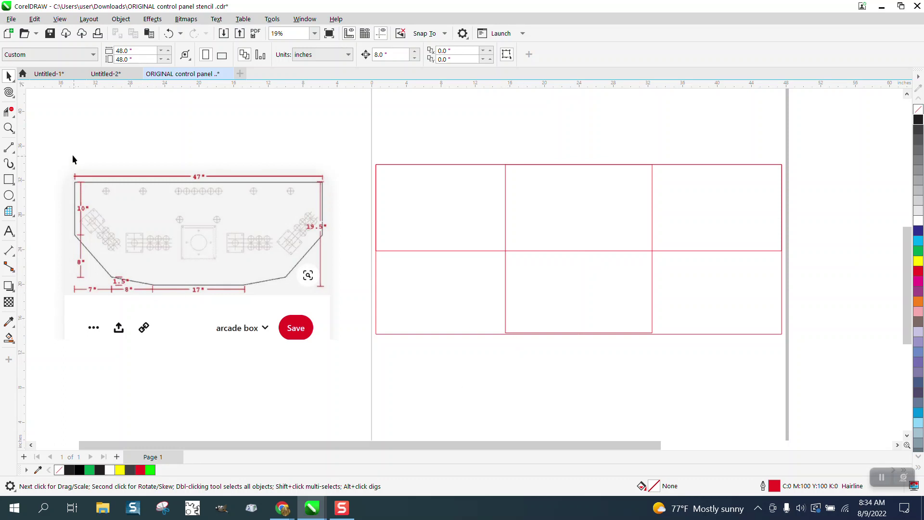
Check the bottom edge, set the outer rectangle's height to 19.5 inches, and select all three shapes
left_click(9, 127)
left_click_drag(486, 307, 634, 376)
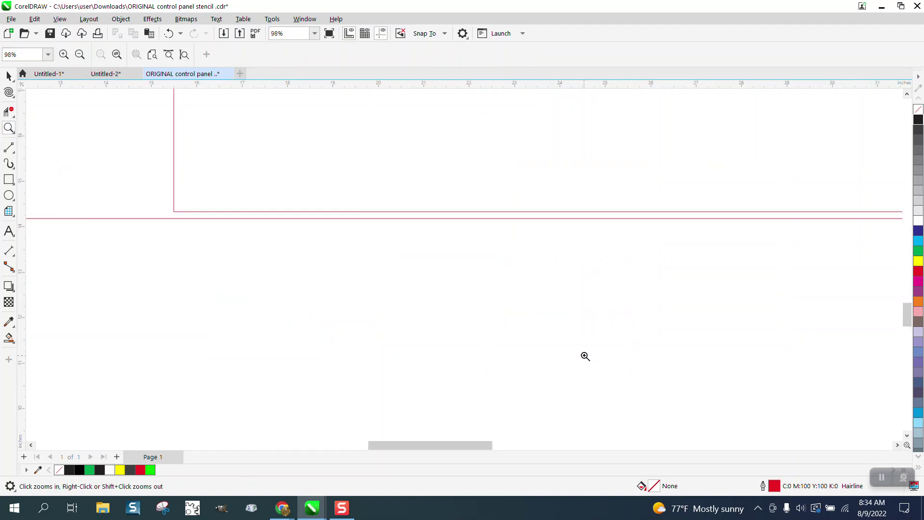
scroll(325, 266, "down", 2)
scroll(320, 260, "down", 3)
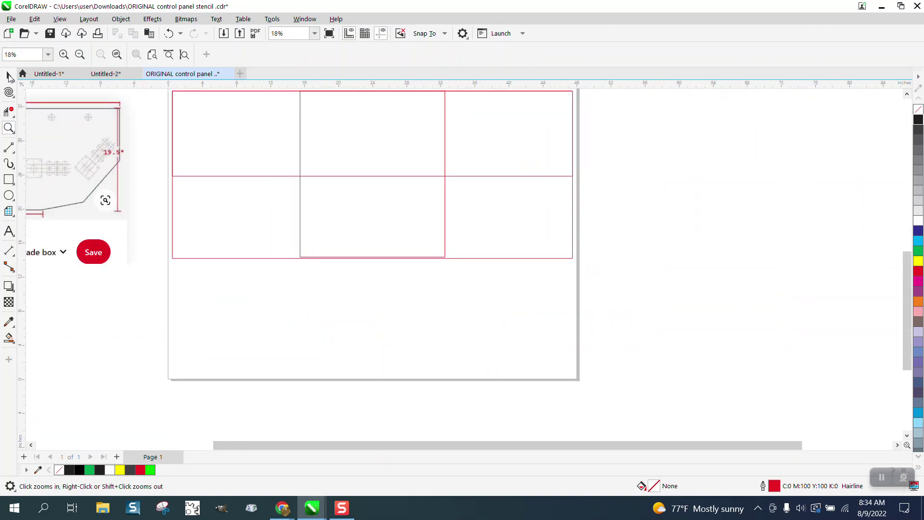
left_click(10, 77)
left_click(285, 259)
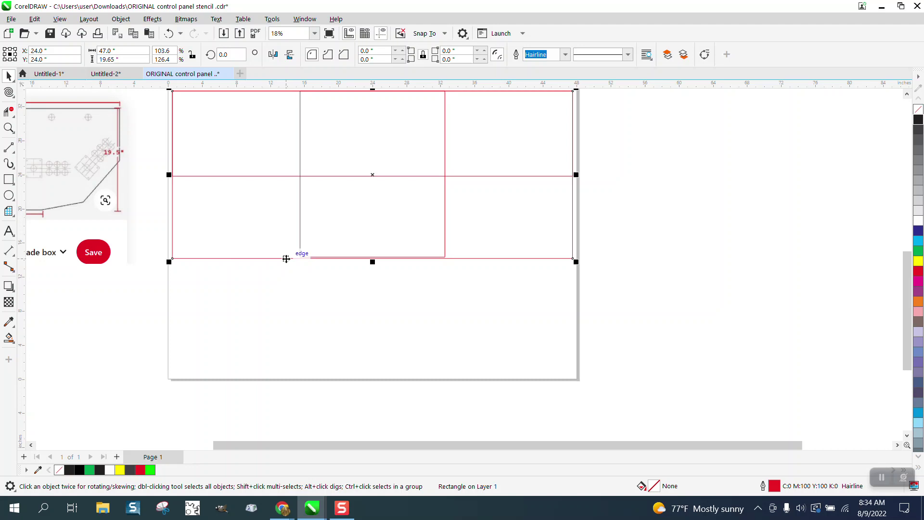
left_click_drag(121, 59, 93, 60)
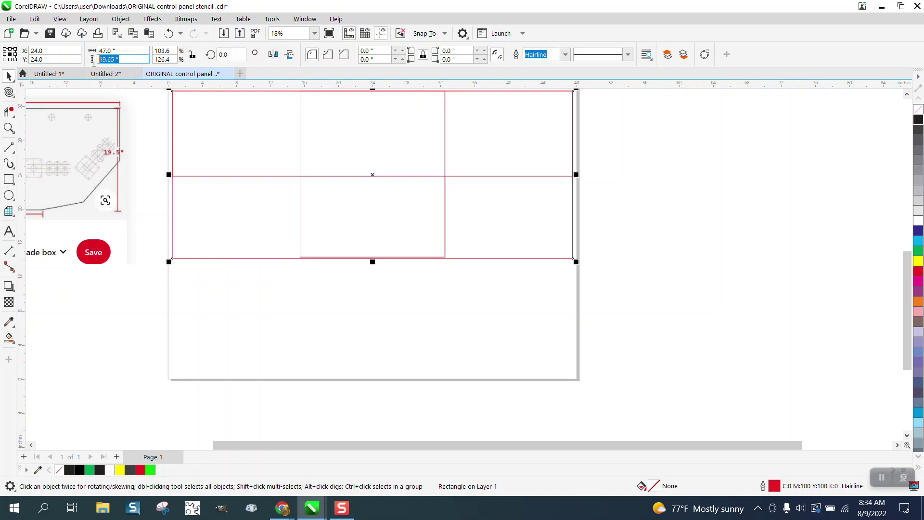
type("19")
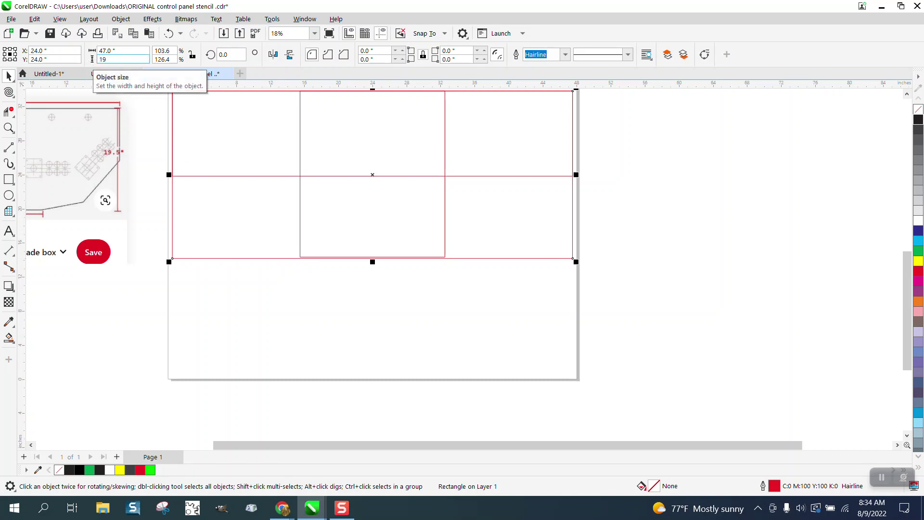
key("Return")
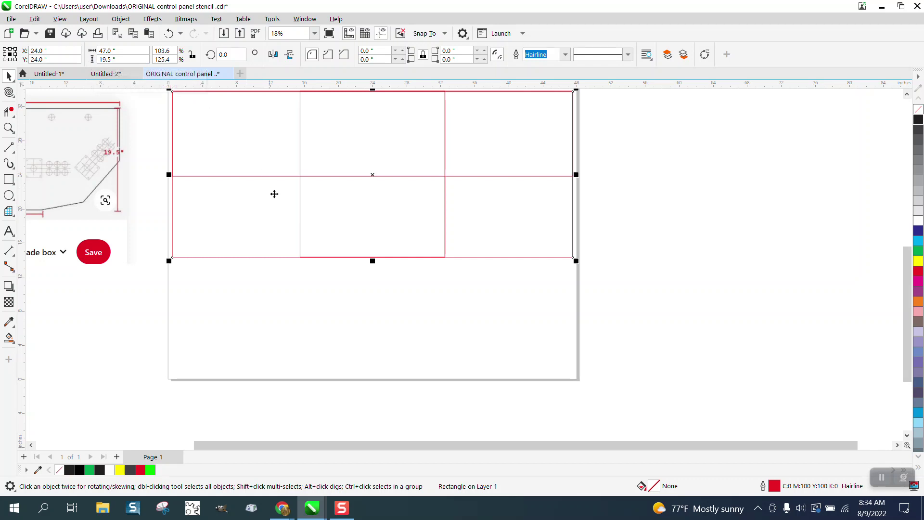
scroll(284, 196, "down", 1)
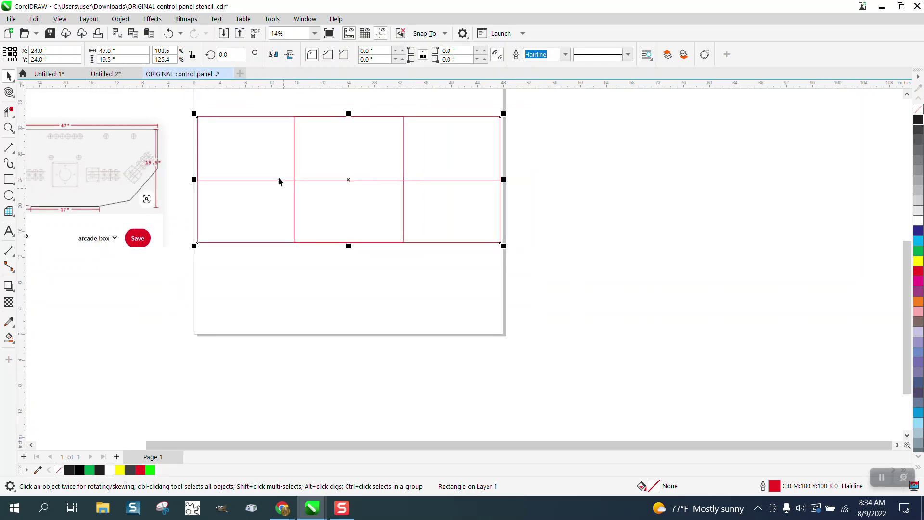
left_click_drag(182, 104, 593, 314)
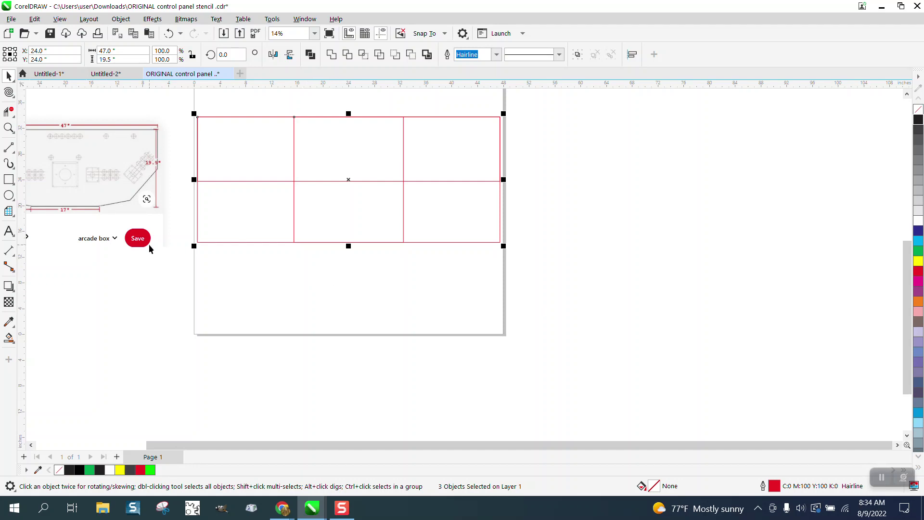
scroll(271, 296, "down", 1)
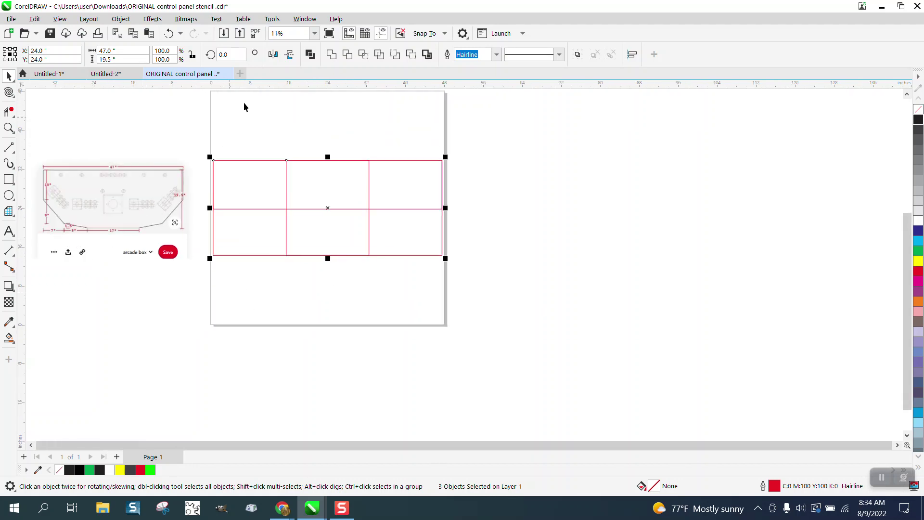
Deselect everything and set the nudge distance to 1.56 inches
left_click(260, 256)
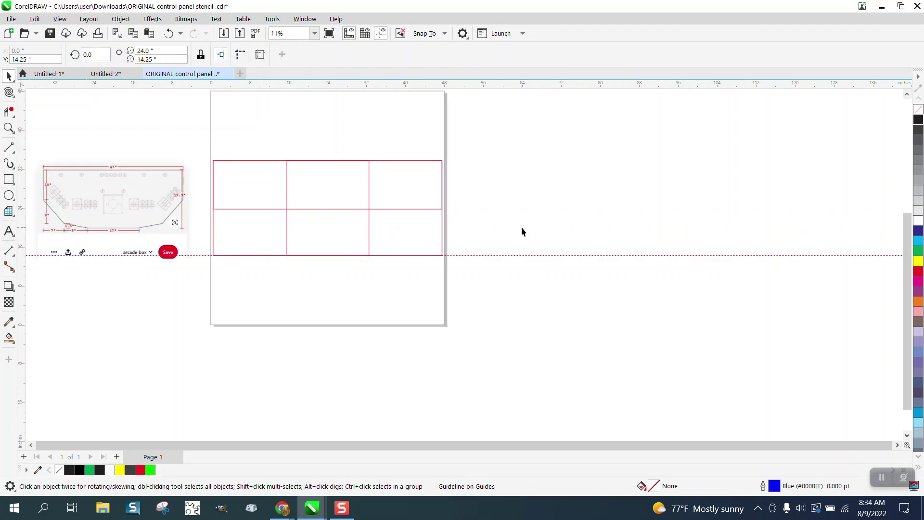
left_click(521, 227)
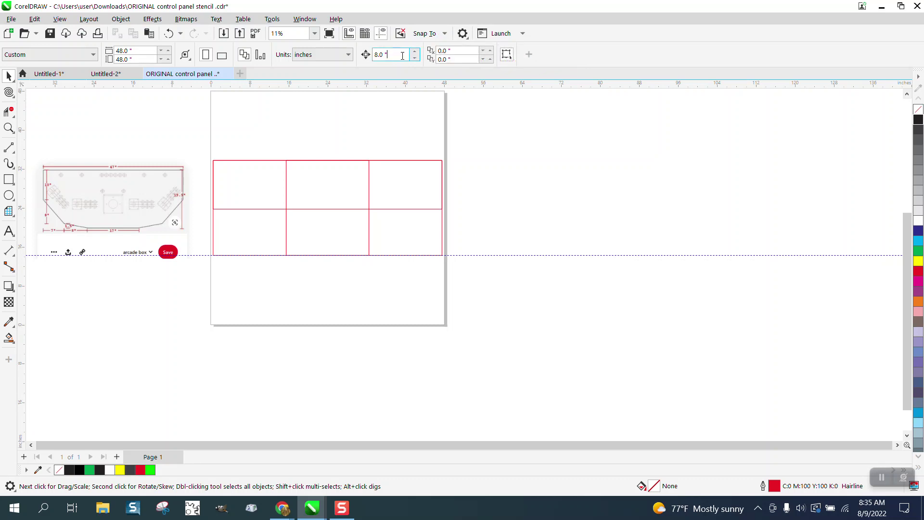
key("Return")
type("1.56")
key("Return")
Nudge the bottom horizontal guideline up 1.56 inches and zoom on the reference's bottom dimensions
left_click(484, 255)
key("Up")
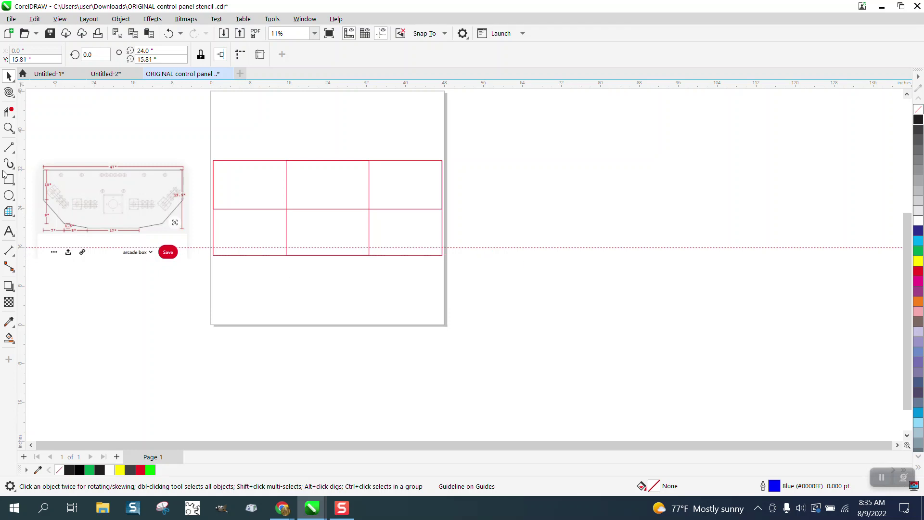
left_click(9, 129)
left_click_drag(43, 212, 157, 270)
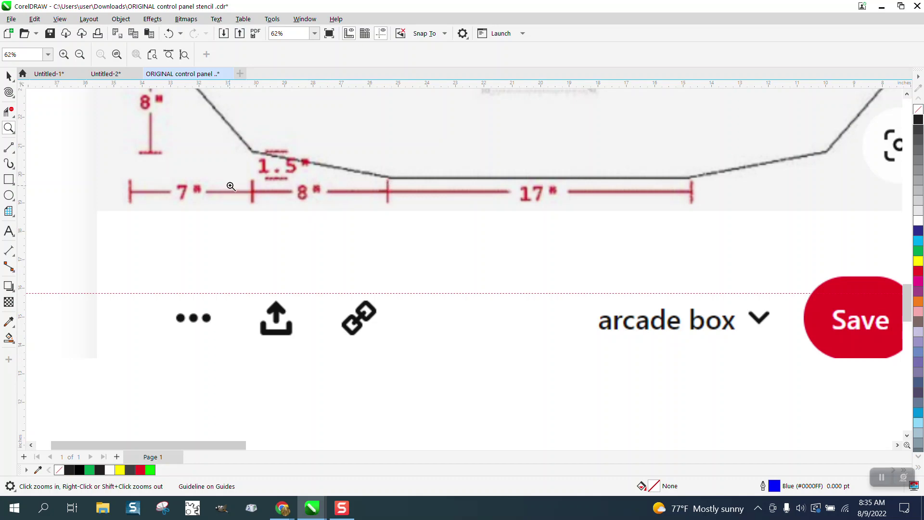
Zoom out a step and set the nudge distance to 8 inches
right_click(213, 236)
left_click(9, 76)
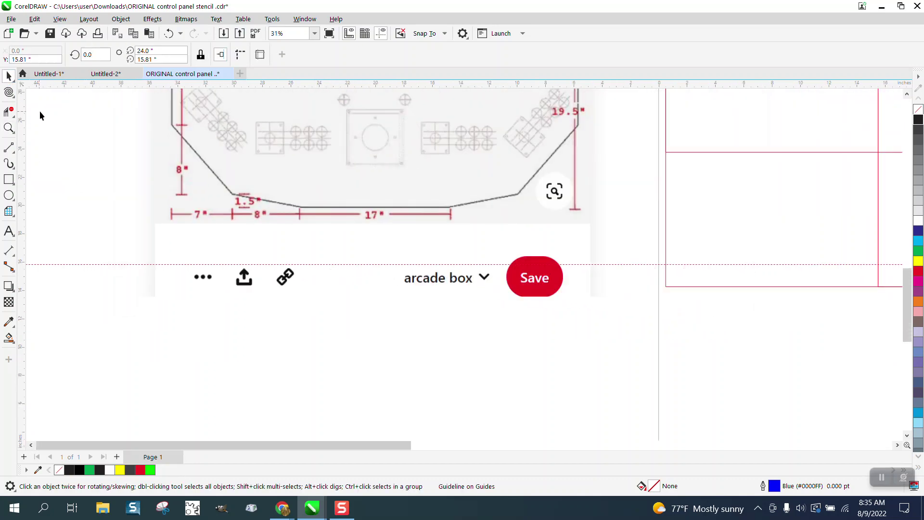
left_click(44, 265)
double_click(390, 55)
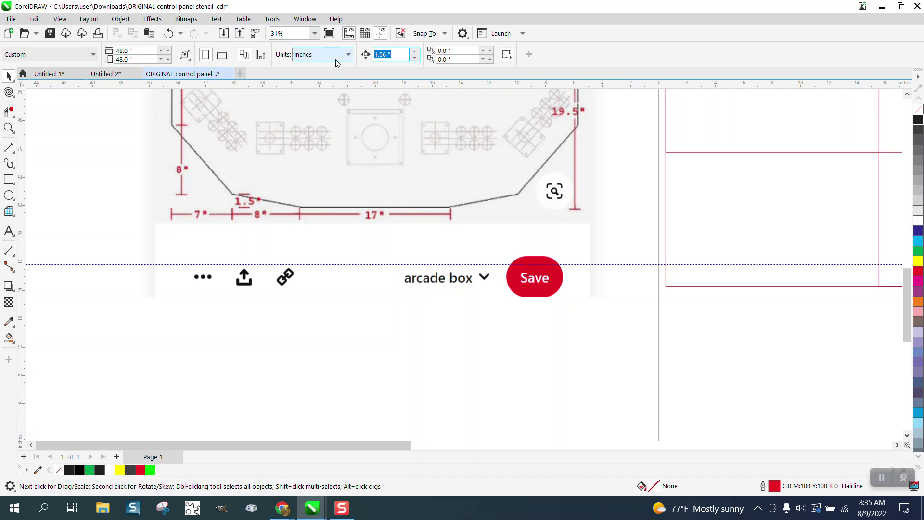
type("8")
scroll(43, 198, "down", 2)
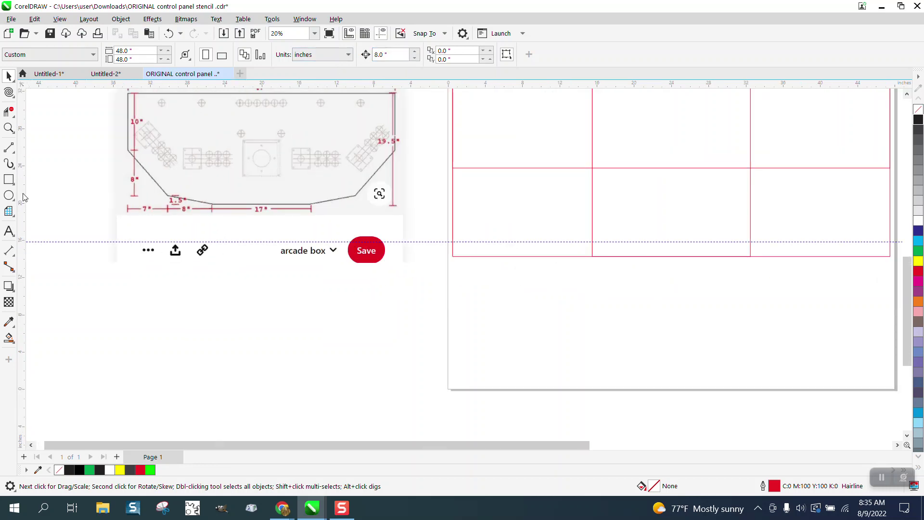
Place vertical guidelines at 7.5 and 40.5 inches, 8 inches outside the middle rectangle
left_click_drag(242, 232, 488, 237)
left_click_drag(573, 223, 592, 217)
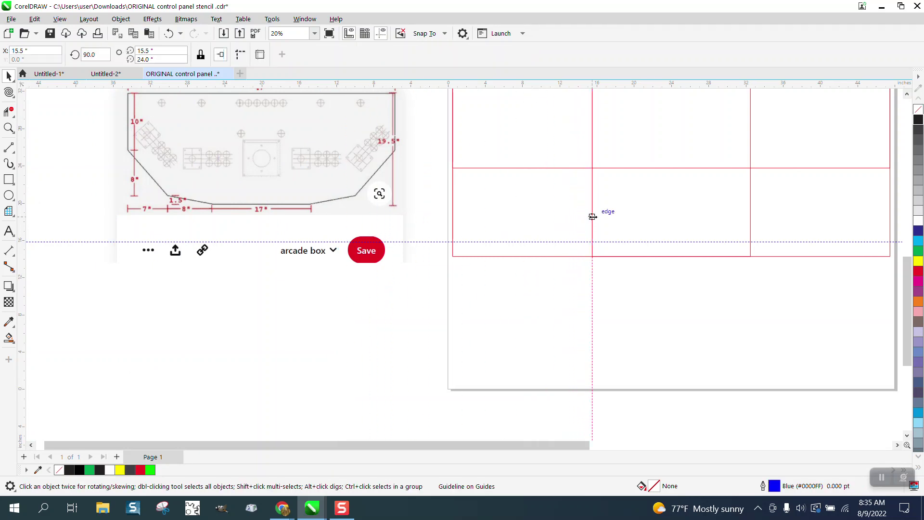
key("ctrl+z")
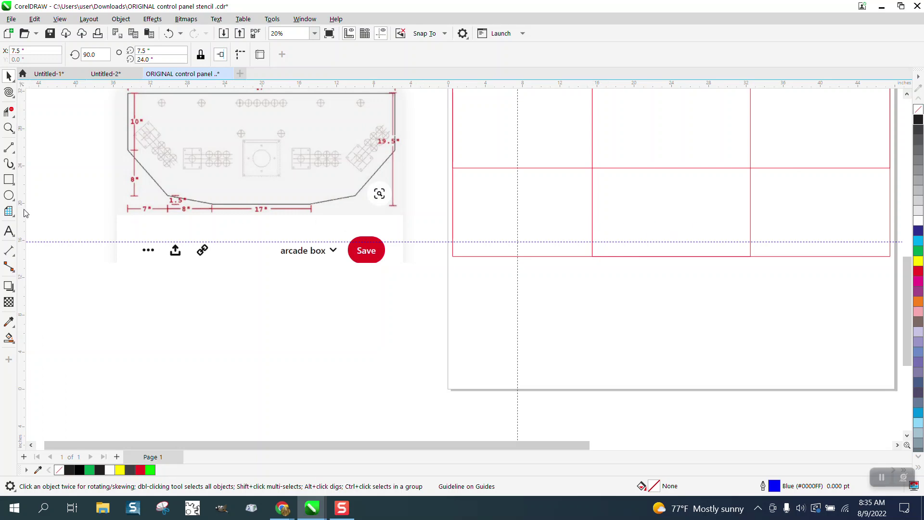
left_click_drag(24, 212, 752, 216)
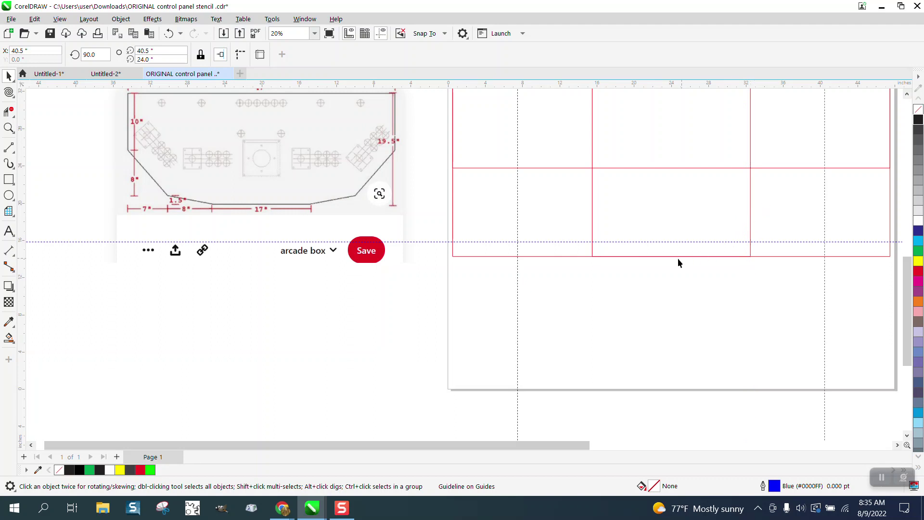
scroll(642, 267, "down", 1)
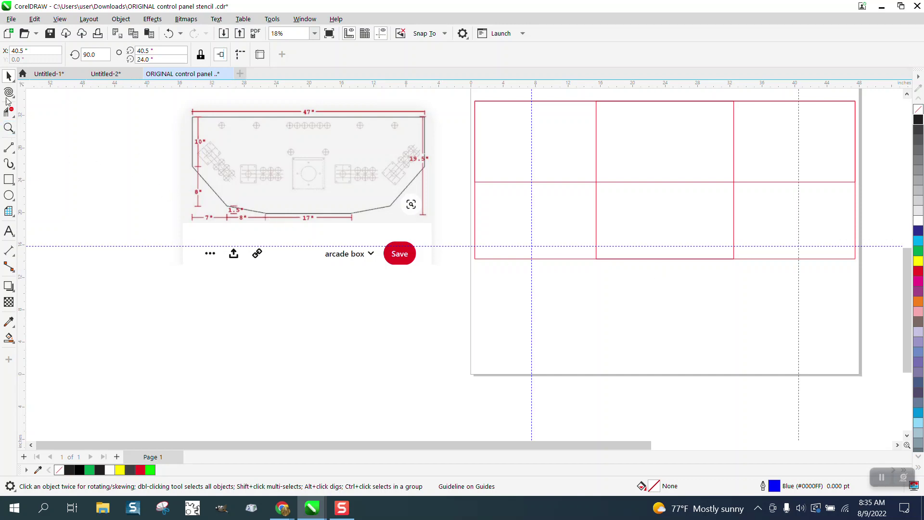
Trace both angled lower edges with 2-point lines snapped to corners and guide intersections
left_click(9, 129)
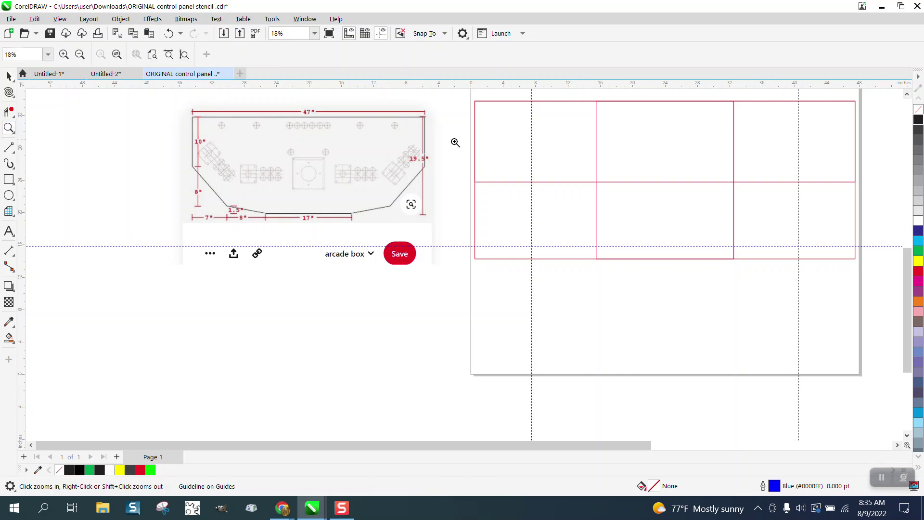
left_click_drag(456, 143, 839, 315)
left_click(10, 146)
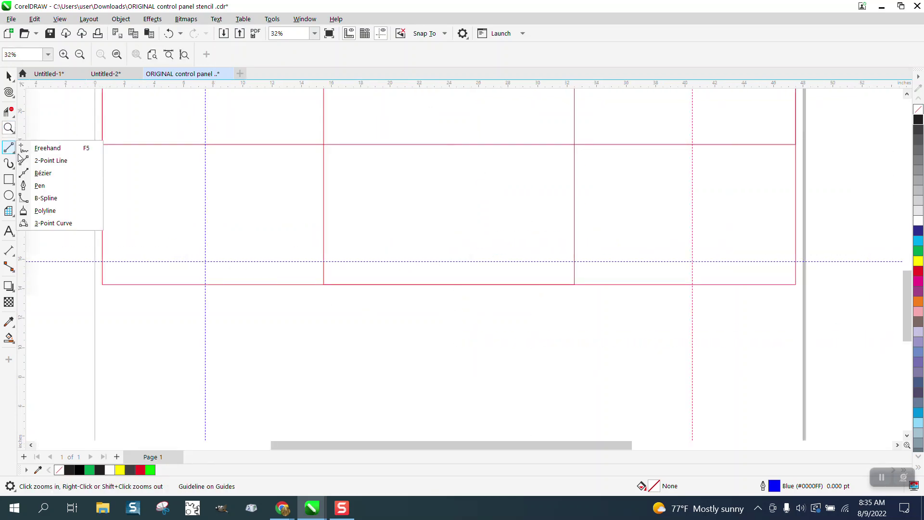
left_click(51, 160)
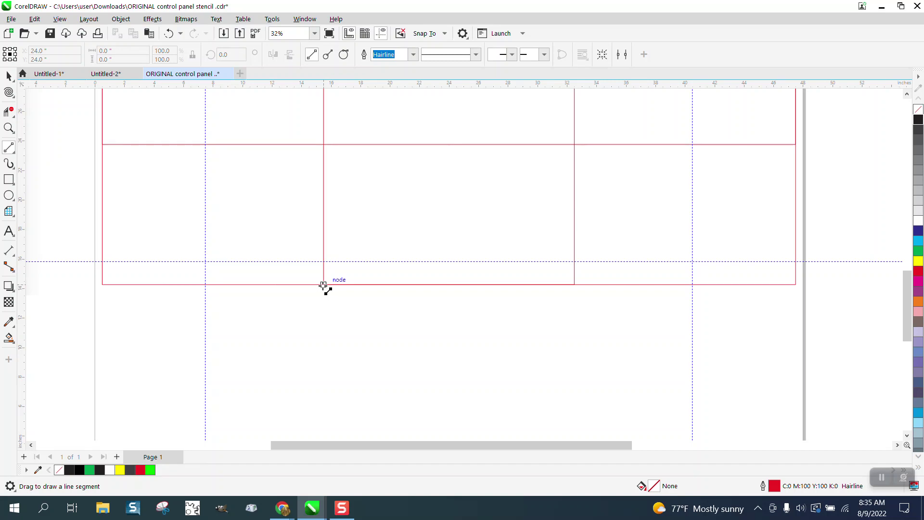
mouse_move(323, 284)
left_mouse_down()
mouse_move(207, 263)
mouse_move(102, 145)
left_mouse_up()
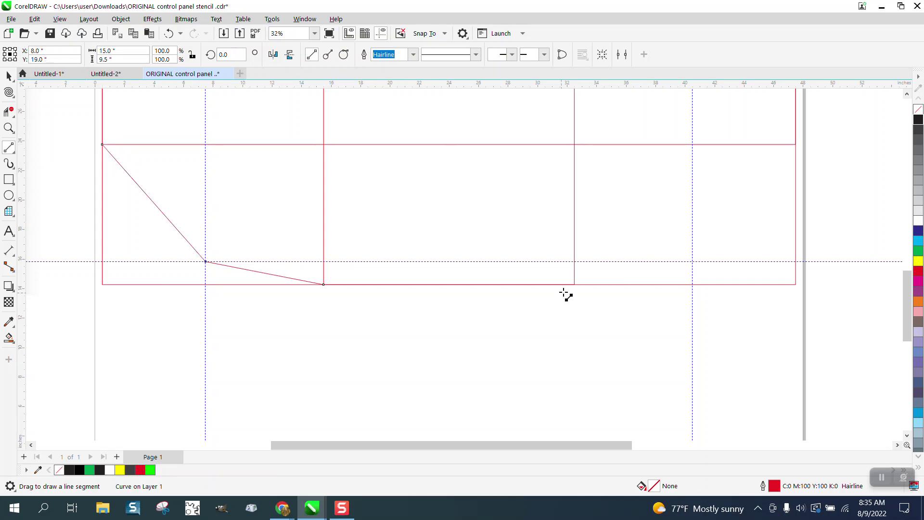
mouse_move(575, 284)
left_mouse_down()
mouse_move(692, 262)
mouse_move(797, 146)
left_mouse_up()
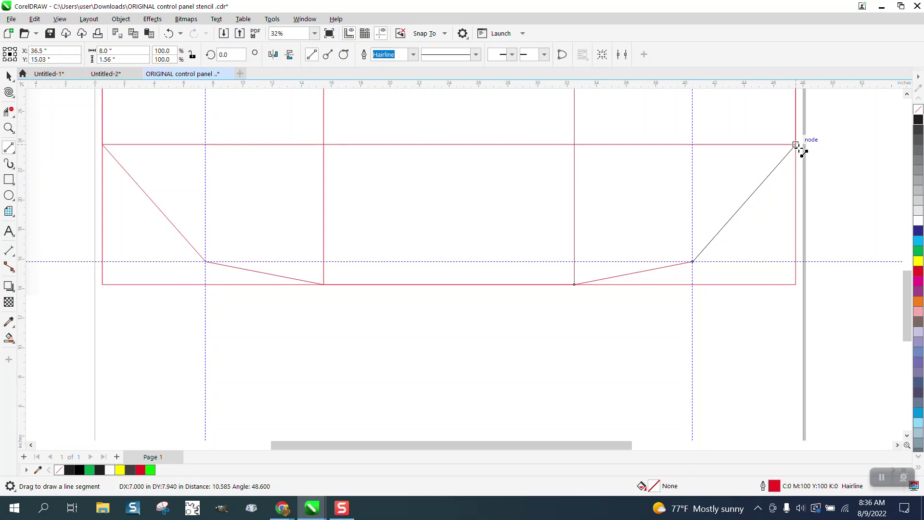
scroll(432, 266, "down", 1)
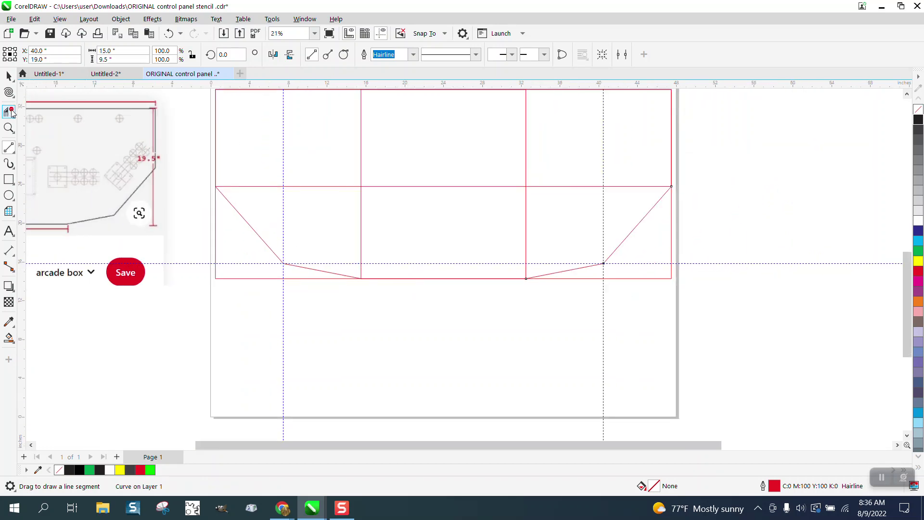
Hide guidelines and trim the inner construction lines with Virtual Segment Delete
left_click(383, 35)
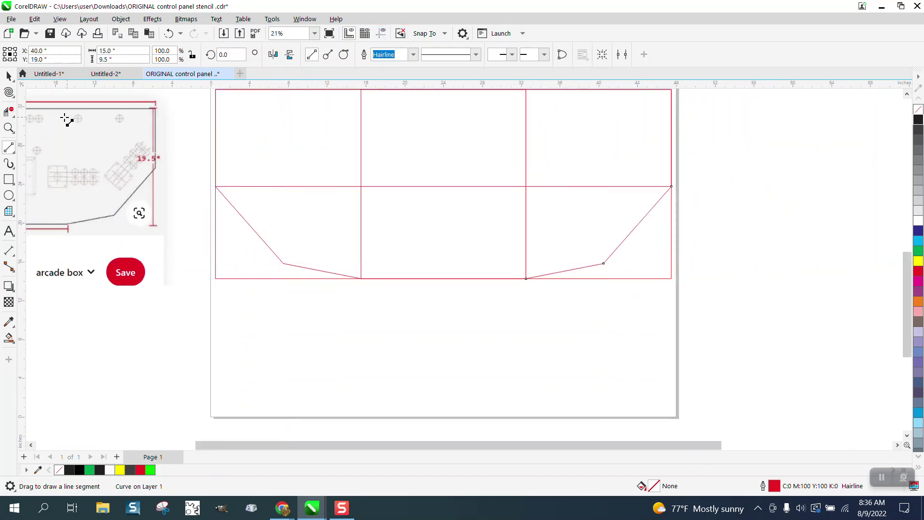
left_click(9, 111)
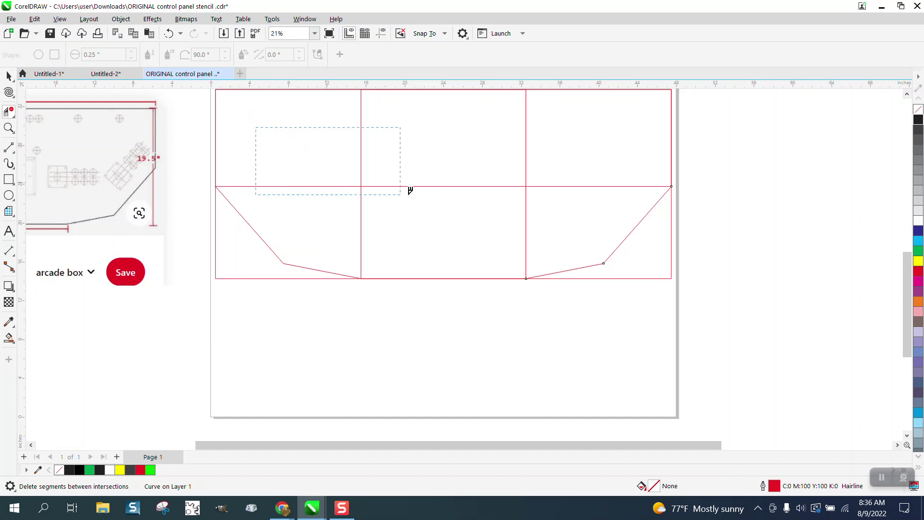
left_click_drag(410, 189, 596, 216)
scroll(414, 208, "down", 1)
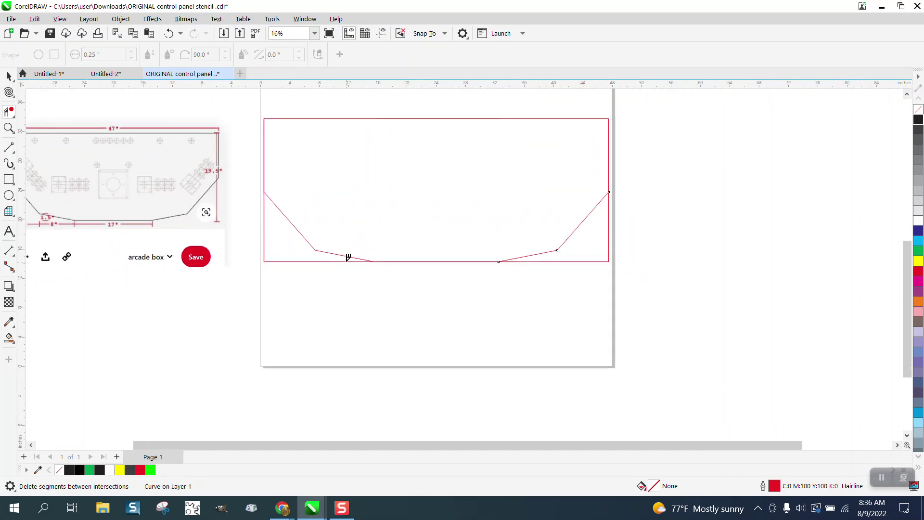
scroll(323, 229, "down", 1)
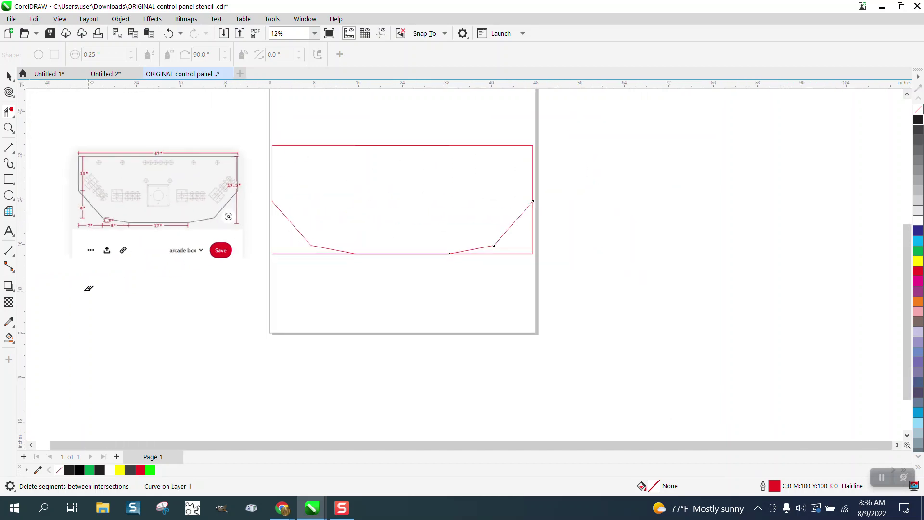
Smart Fill the enclosed outline into a new shape and move it right of the page
left_click(10, 337)
left_click(341, 214)
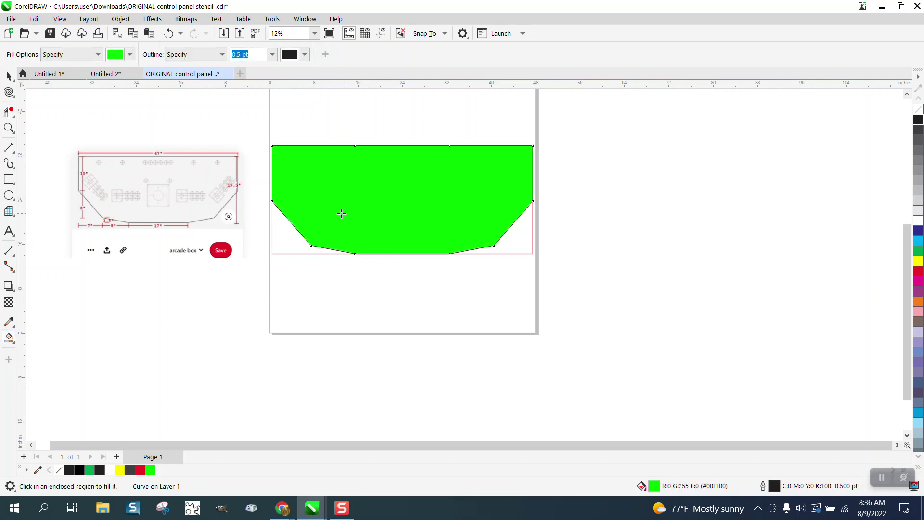
left_click(9, 76)
left_click_drag(380, 198, 691, 211)
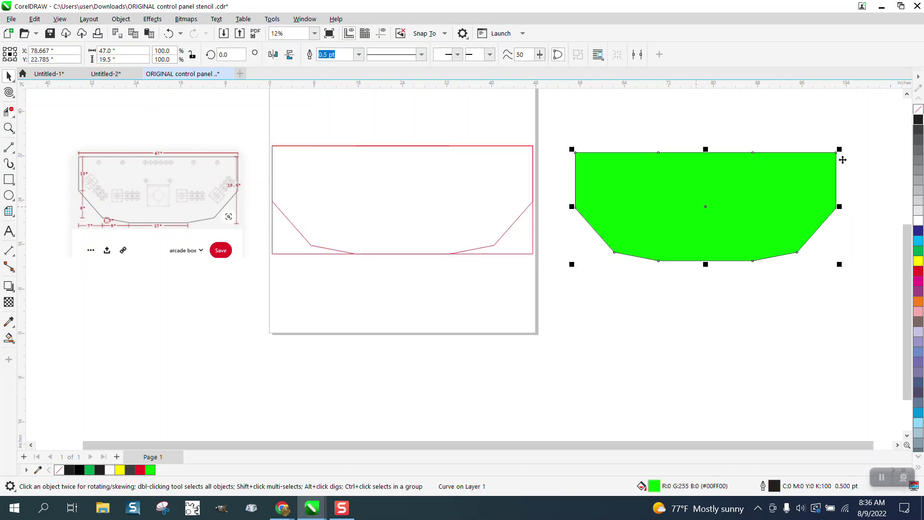
Remove the new panel shape's fill and give it a red outline
left_click(919, 109)
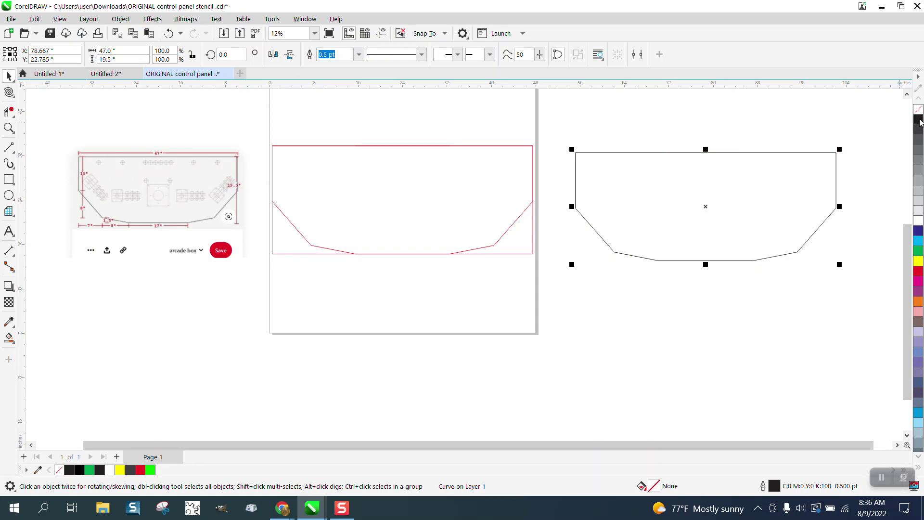
right_click(919, 274)
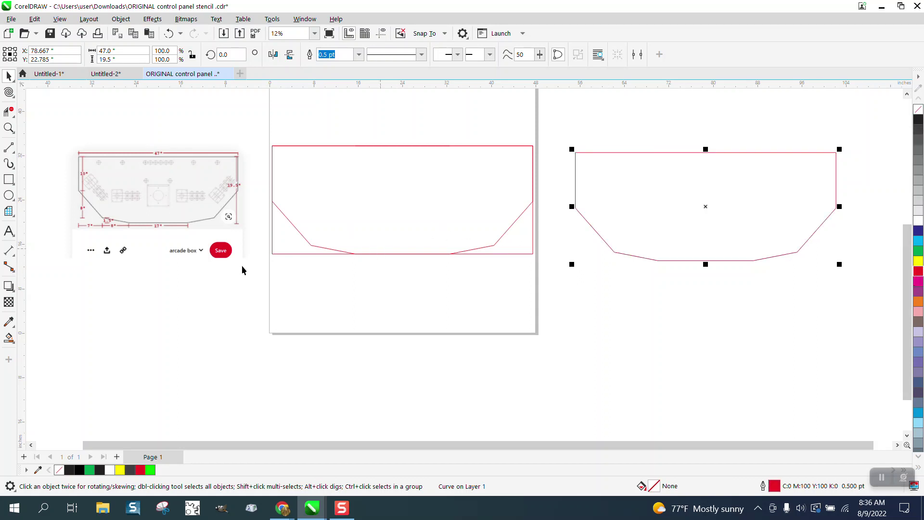
left_click(9, 127)
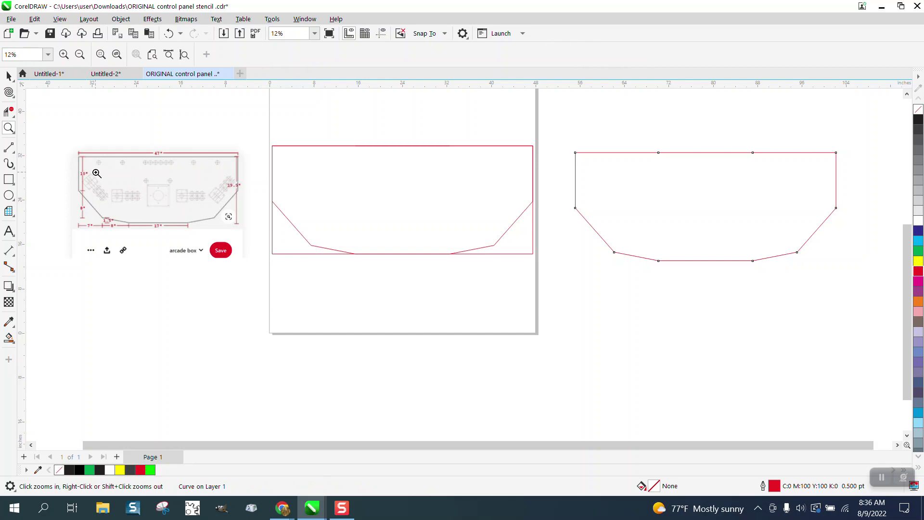
left_click(185, 213)
scroll(267, 274, "down", 3)
scroll(240, 273, "down", 2)
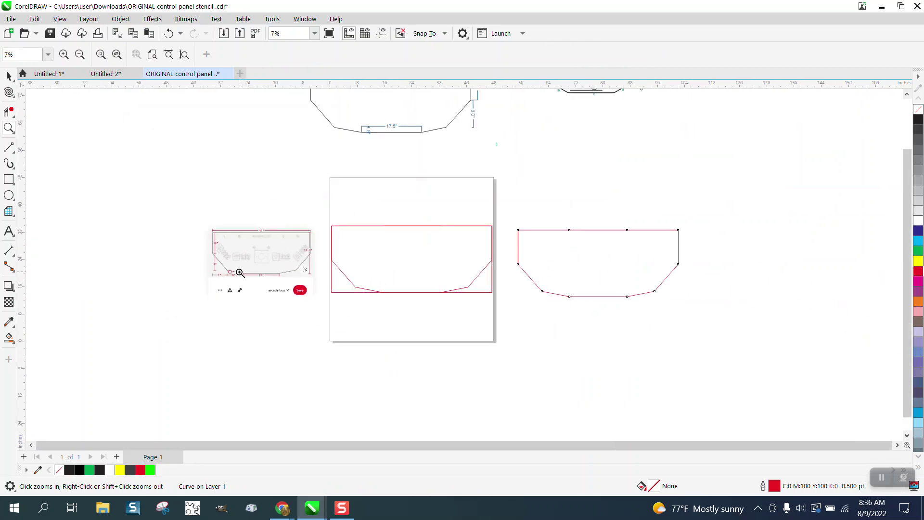
scroll(240, 273, "down", 1)
left_click_drag(463, 107, 597, 152)
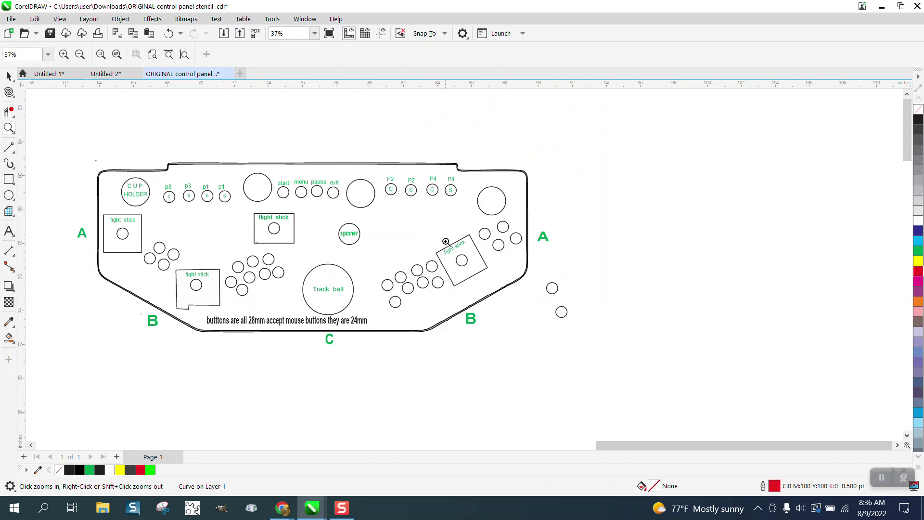
scroll(507, 275, "up", 5)
scroll(339, 258, "down", 2)
scroll(326, 268, "down", 2)
scroll(339, 260, "down", 1)
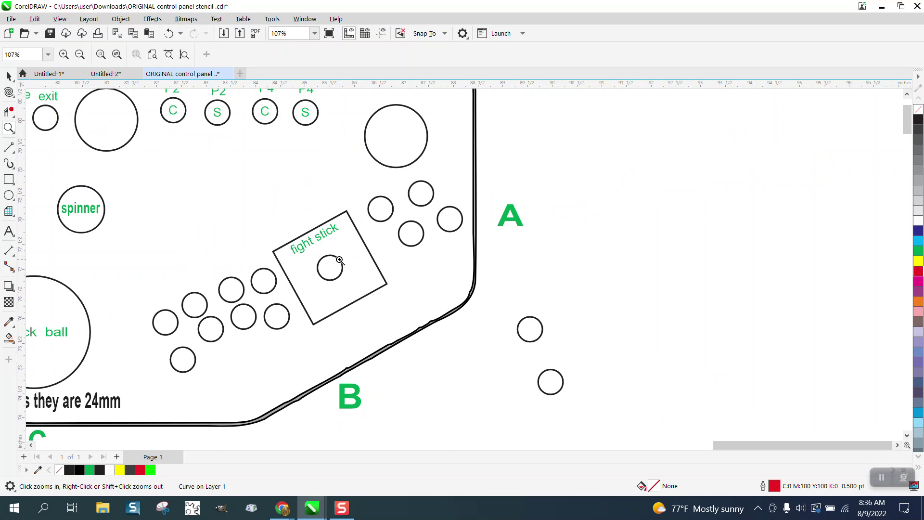
scroll(339, 260, "down", 2)
scroll(338, 260, "down", 1)
scroll(338, 260, "down", 1)
scroll(339, 260, "down", 1)
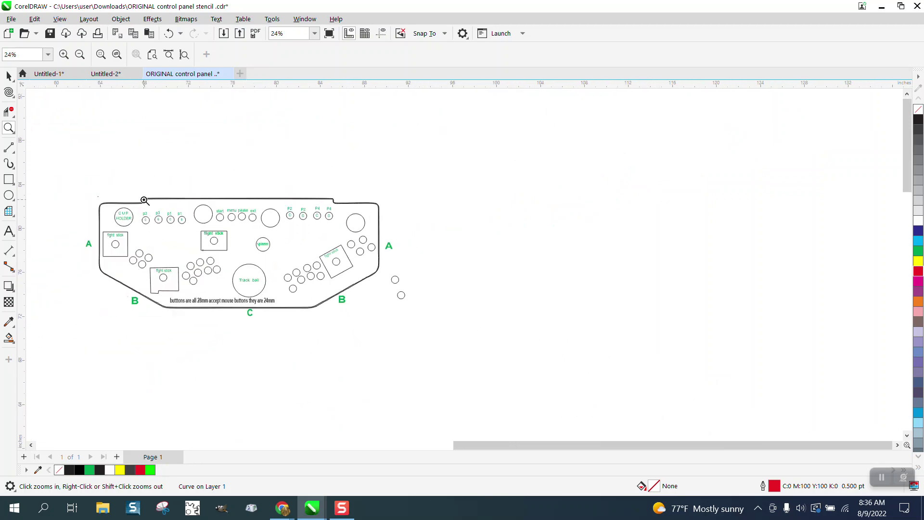
scroll(309, 225, "down", 1)
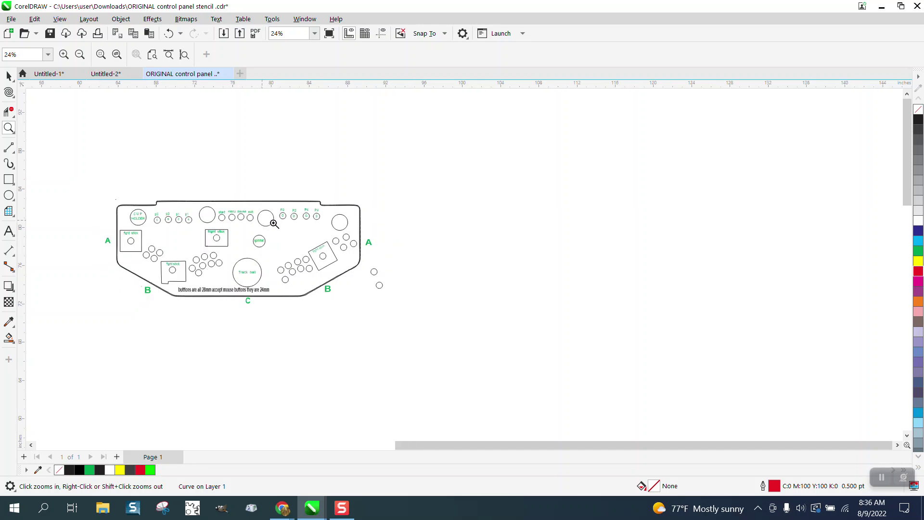
scroll(309, 226, "down", 2)
scroll(285, 243, "down", 2)
scroll(188, 295, "down", 2)
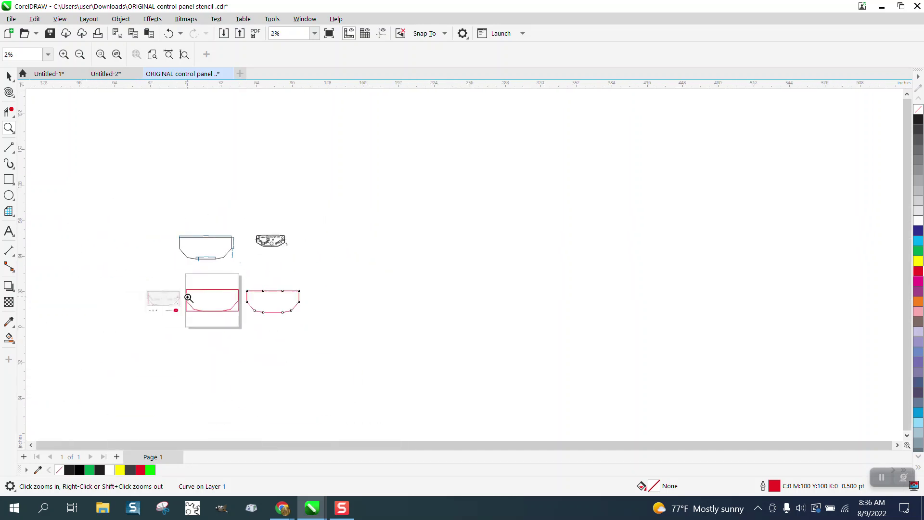
scroll(157, 298, "up", 8)
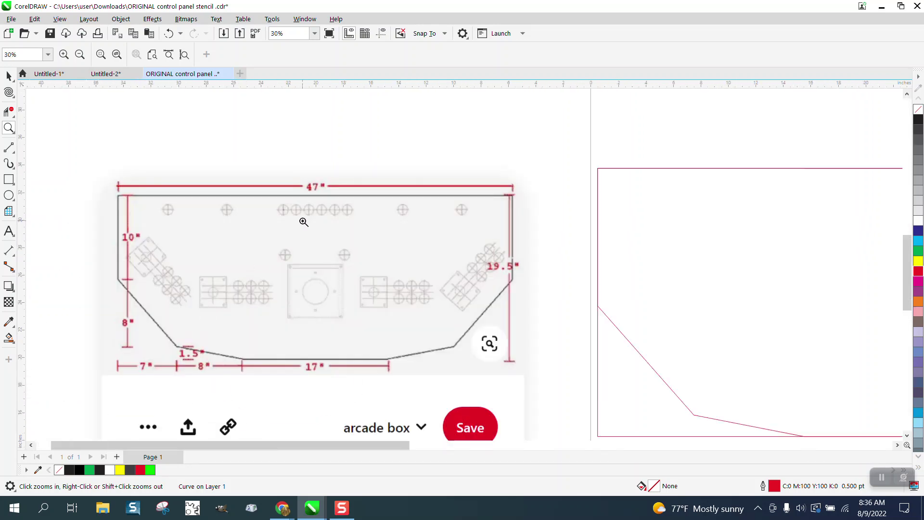
scroll(267, 234, "down", 2)
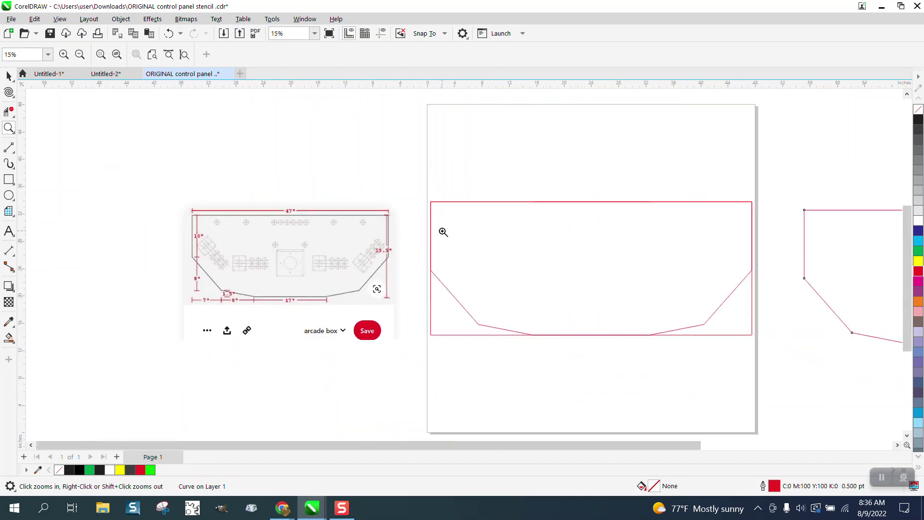
scroll(301, 241, "down", 1)
scroll(651, 253, "down", 1)
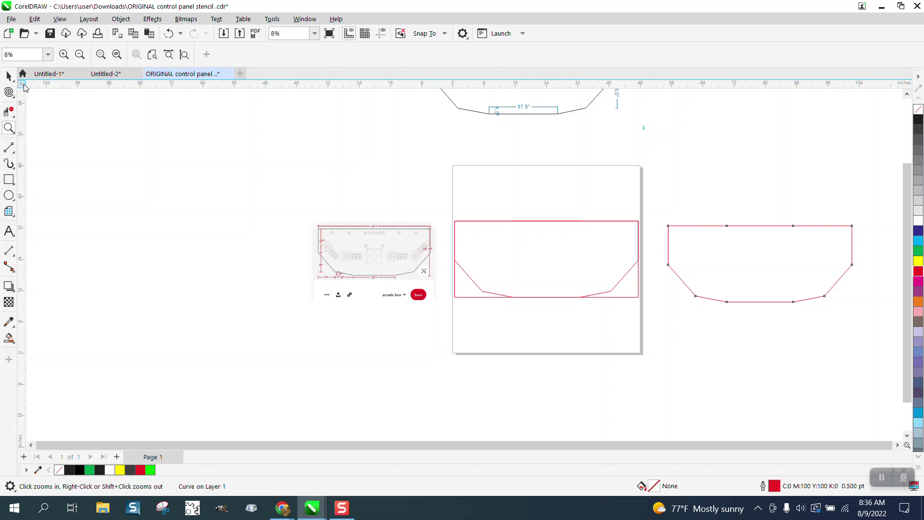
left_click(12, 79)
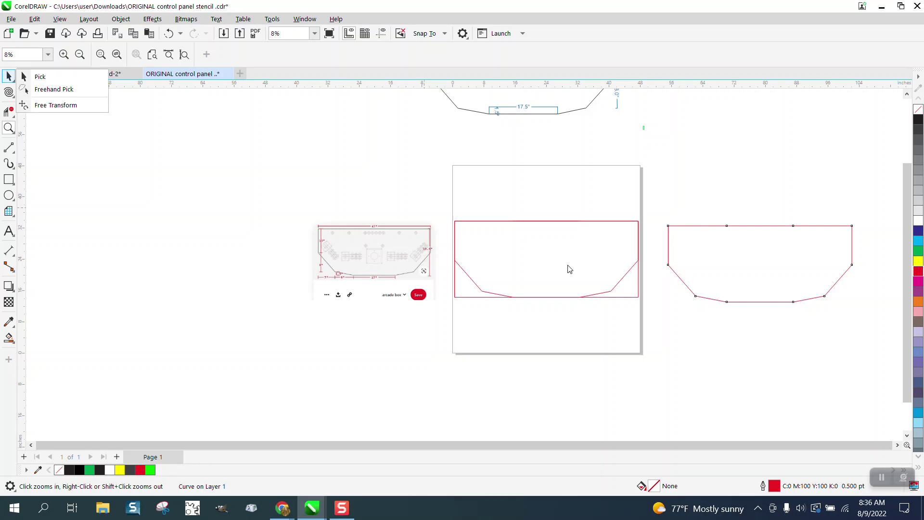